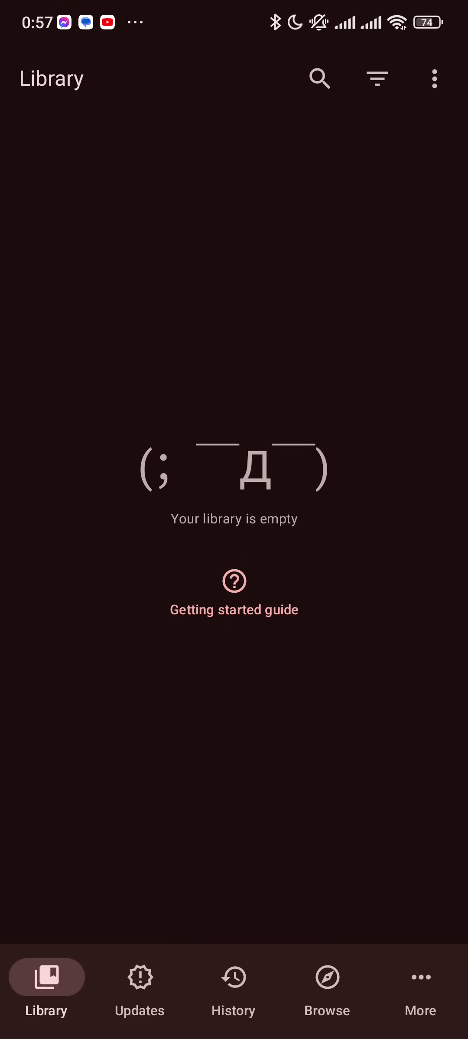
Leave Mihon, search 'mihon' in Chrome and open the mihonapp/mihon GitHub repository.
key(Home)
key(Home)
click(398, 967)
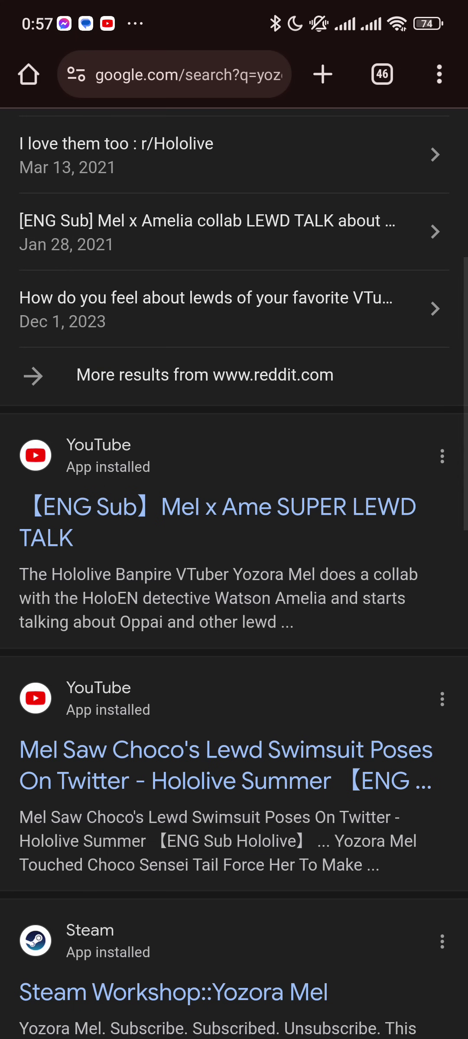
click(162, 74)
text(m)
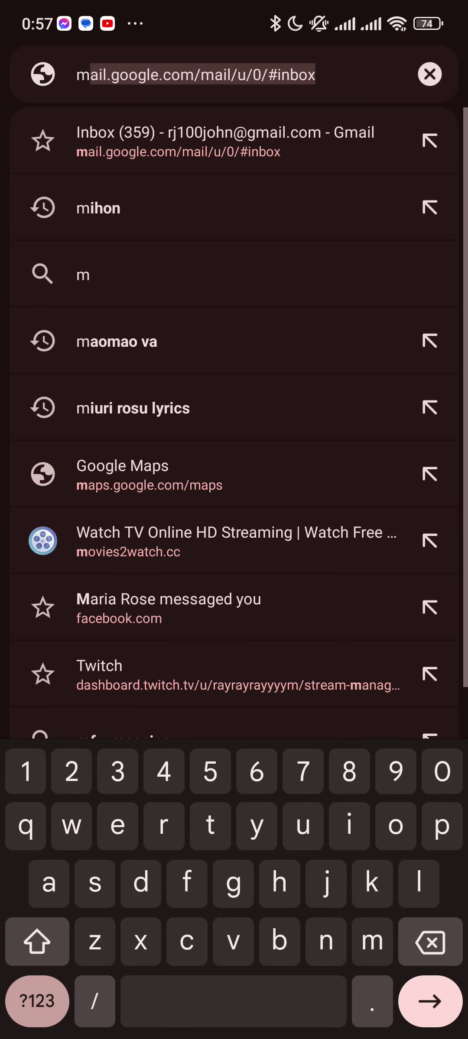
text(ihon)
key(Return)
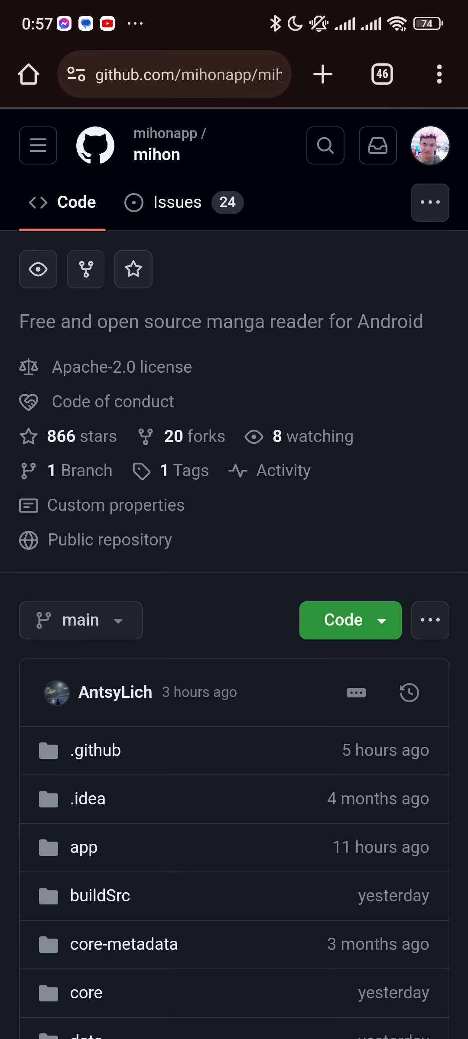
Inspect the mihon-v0.16.0.apk asset and its 50.1 MB size on the release page.
click(429, 203)
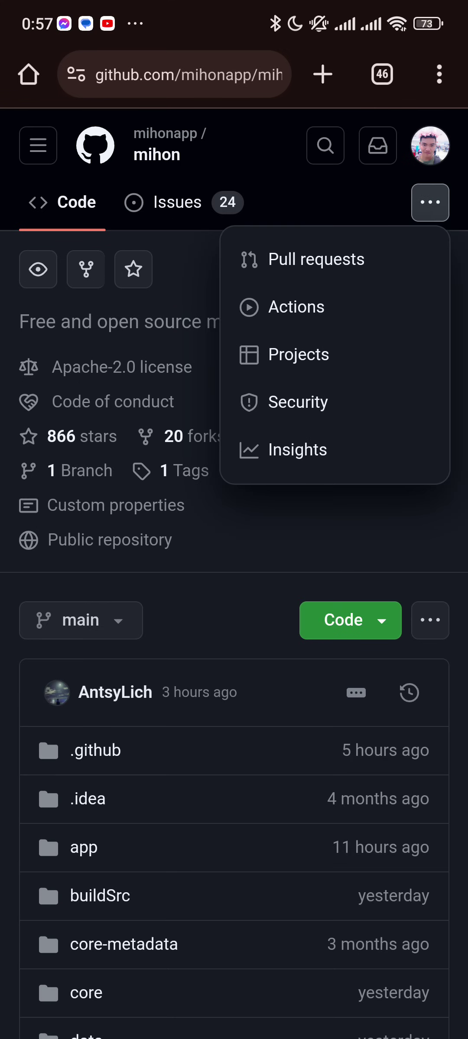
scroll(234, 520, down, 10)
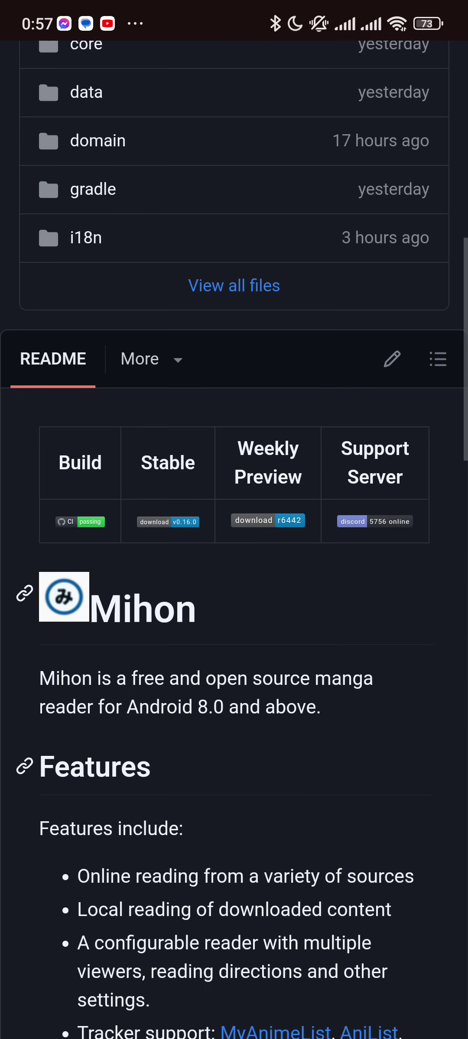
scroll(234, 520, down, 5)
scroll(234, 520, down, 5)
scroll(234, 520, down, 4)
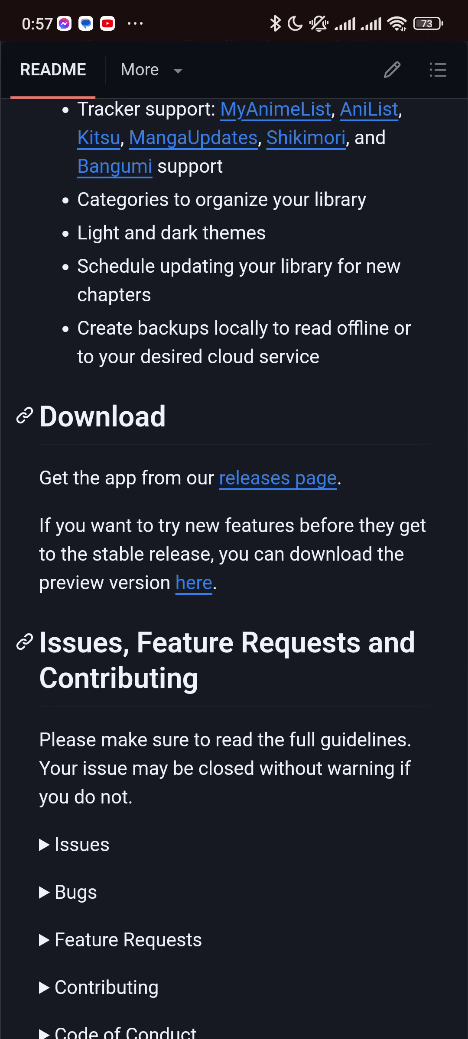
scroll(234, 520, down, 1)
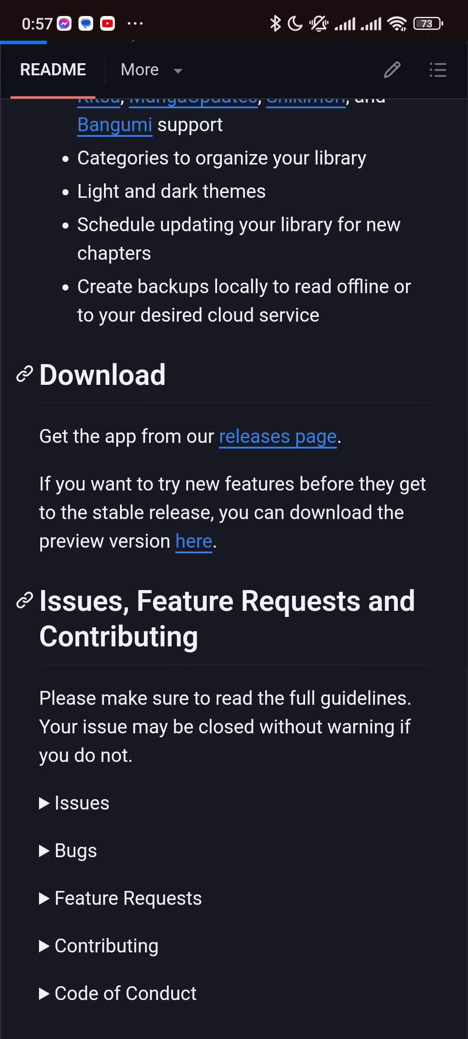
scroll(234, 519, down, 5)
scroll(234, 520, down, 5)
scroll(234, 520, down, 6)
scroll(234, 520, down, 3)
scroll(234, 519, down, 1)
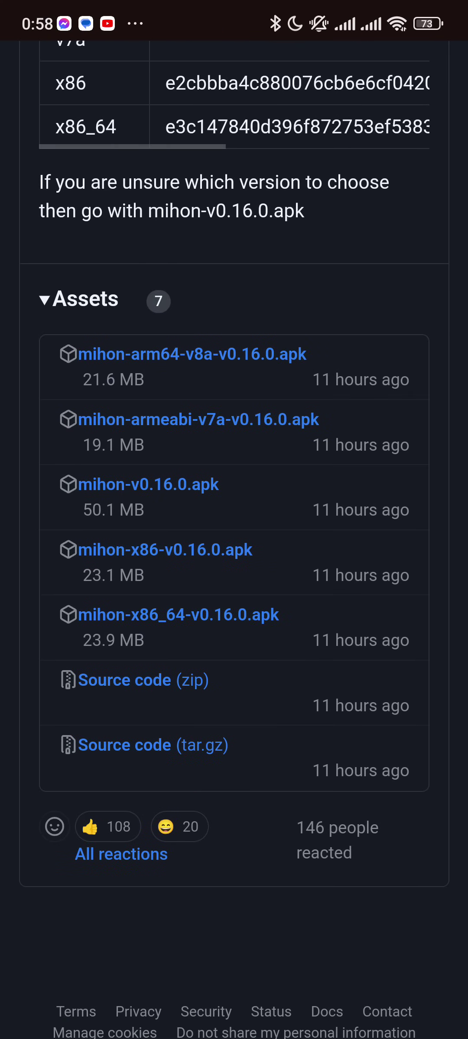
right_click(148, 484)
key(Escape)
click(99, 510)
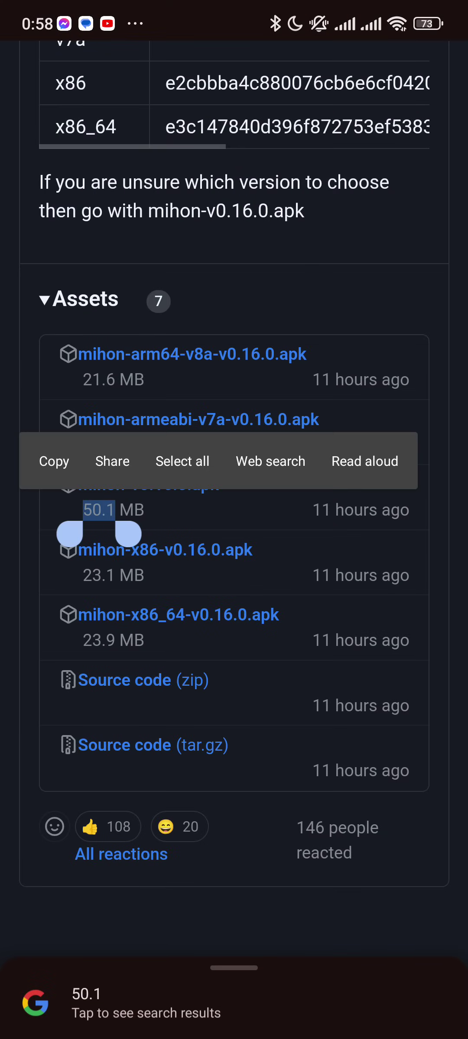
drag(128, 533, 157, 533)
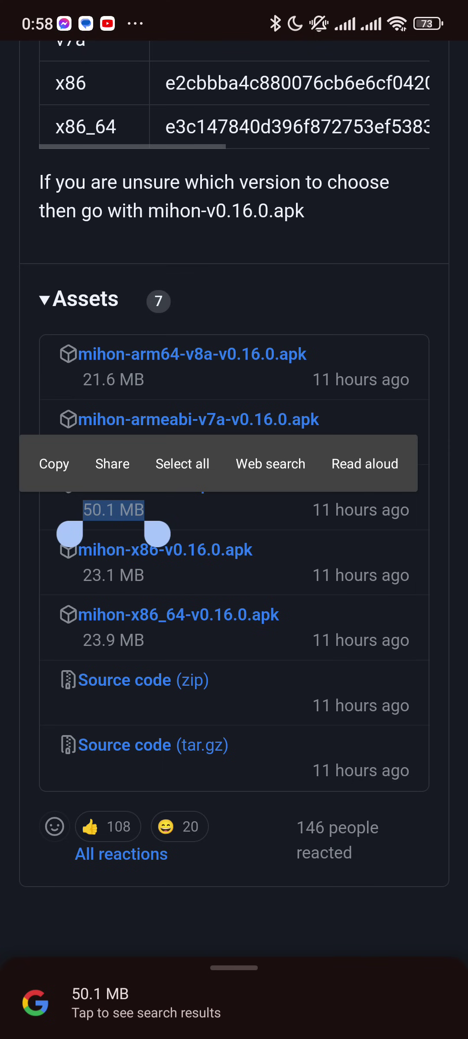
key(Escape)
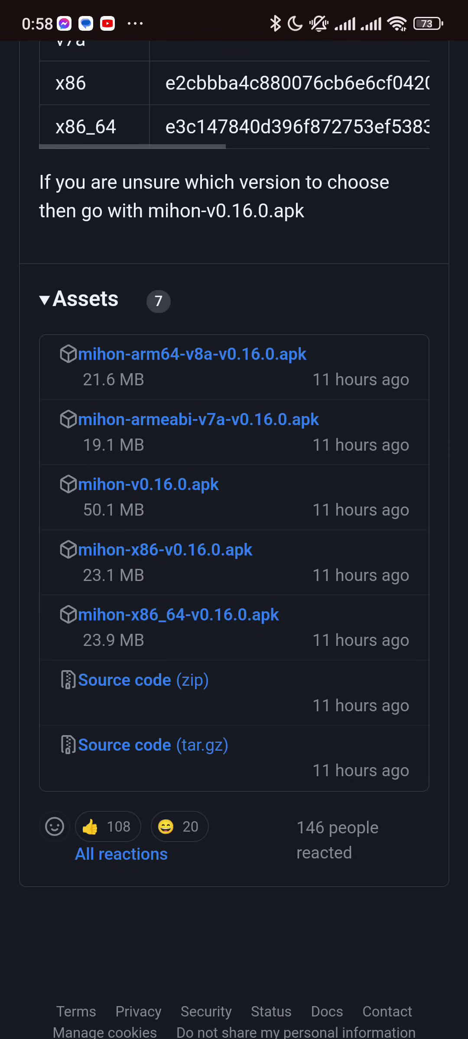
Glance at the home screen's Fun folder, then return to the release page in Chrome.
key(Home)
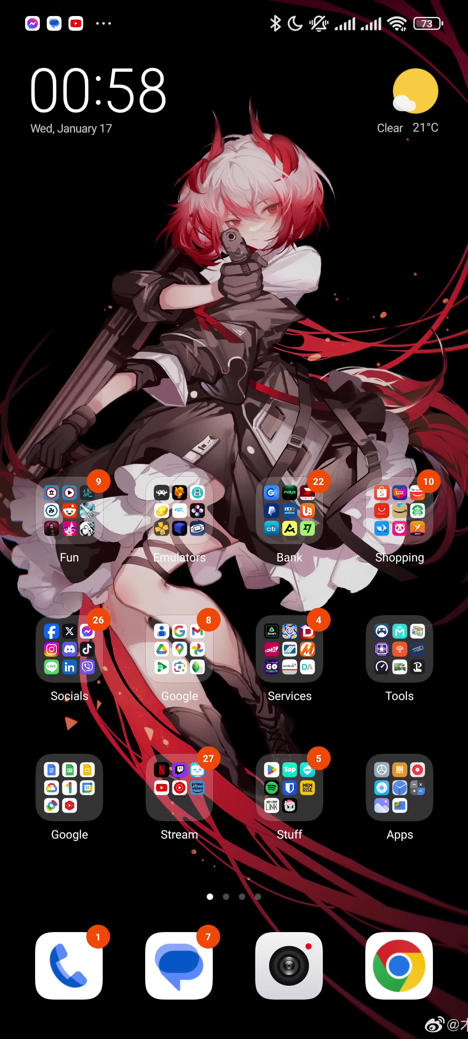
click(69, 509)
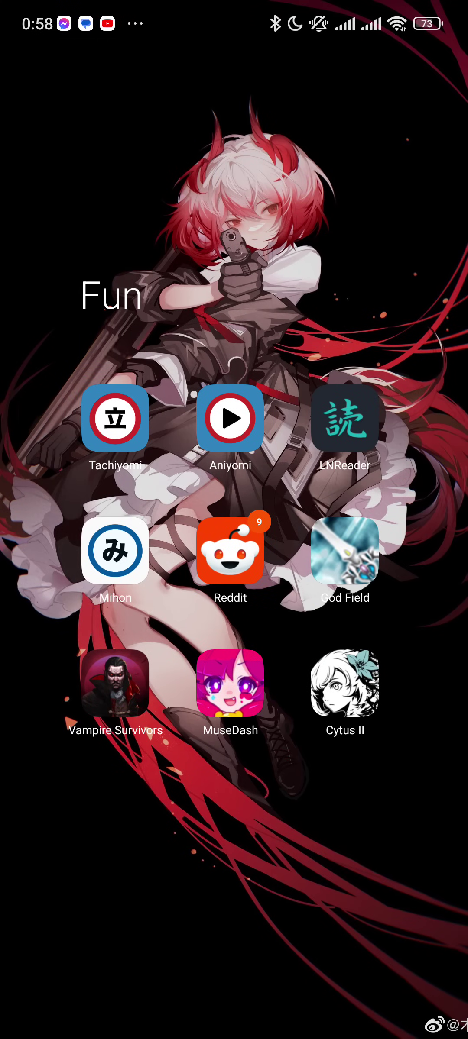
key(Escape)
click(416, 954)
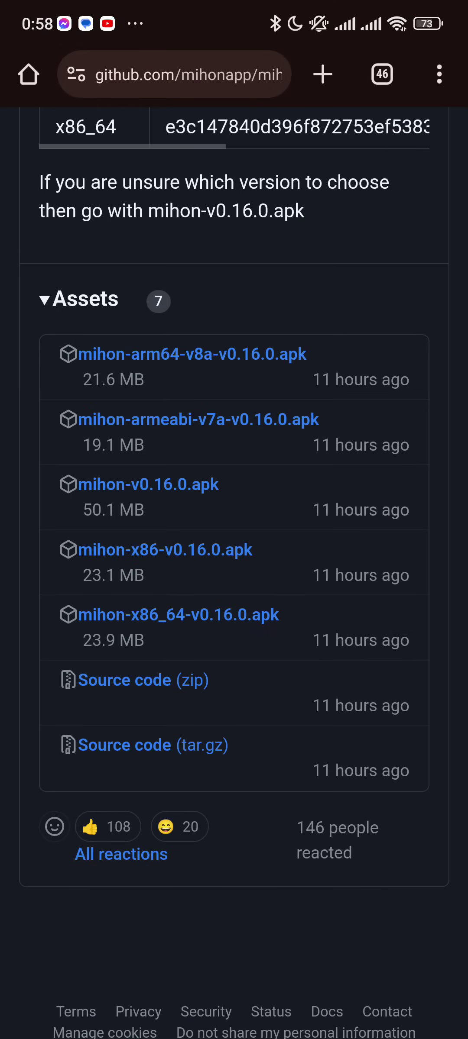
scroll(234, 520, up, 15)
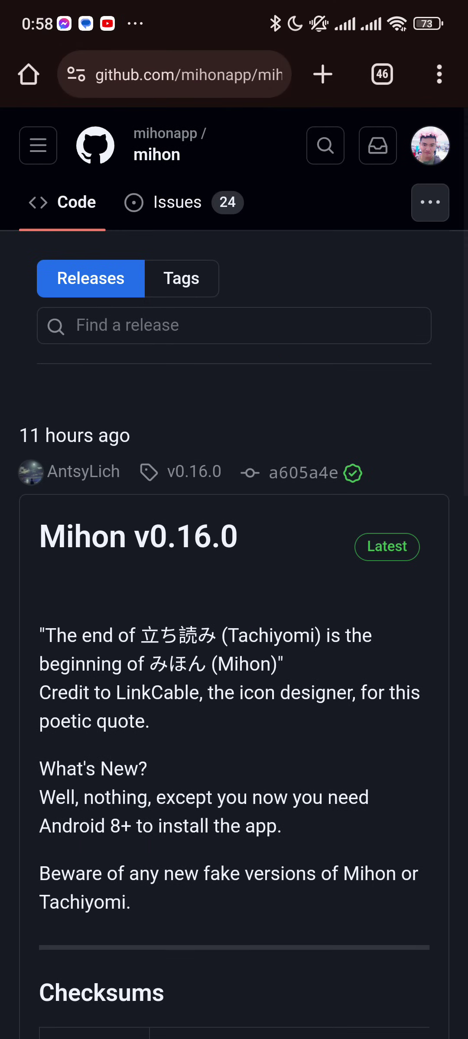
Search 'mihon extension repo' and open the keiyoushi/extensions README result.
click(187, 75)
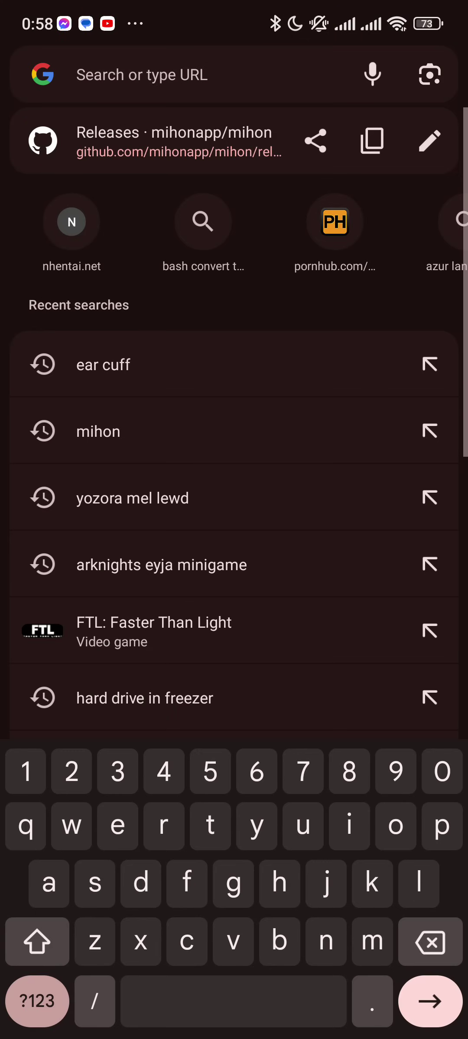
text(mihon extension repo)
key(Return)
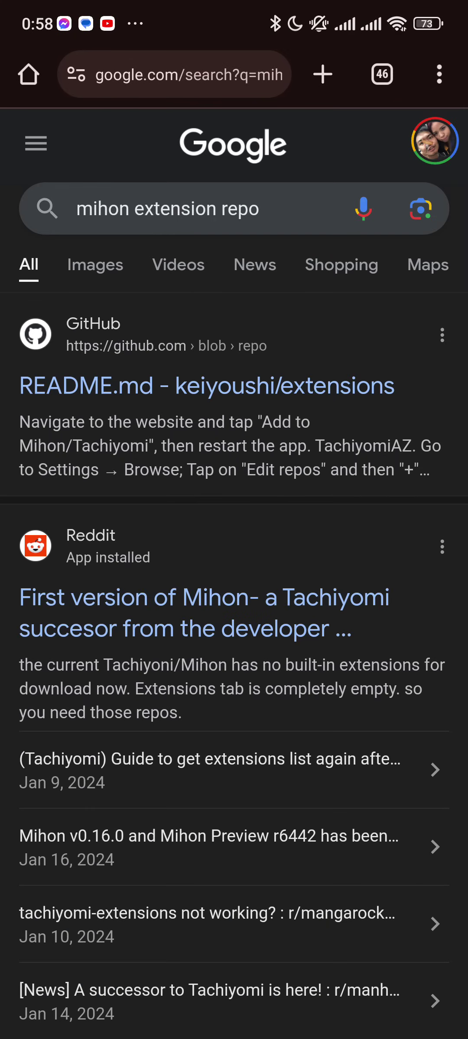
click(206, 386)
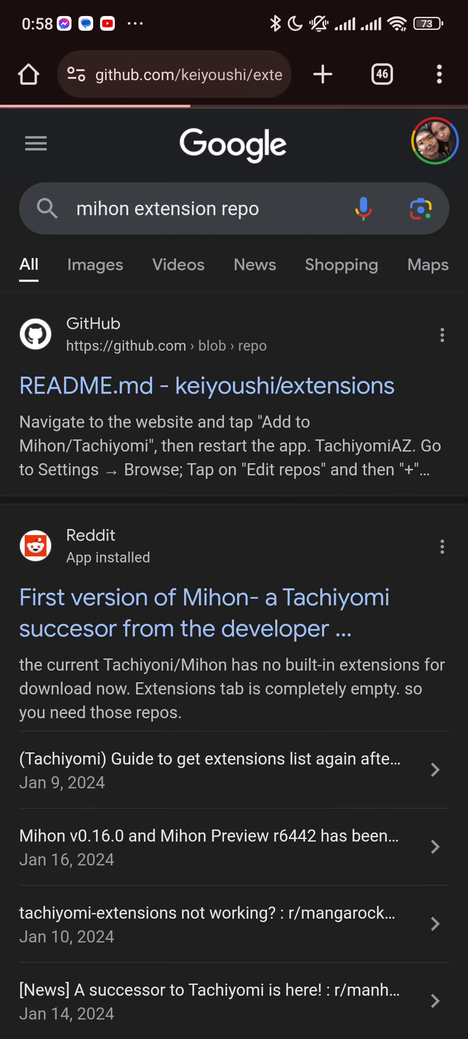
scroll(234, 569, down, 4)
scroll(234, 567, down, 5)
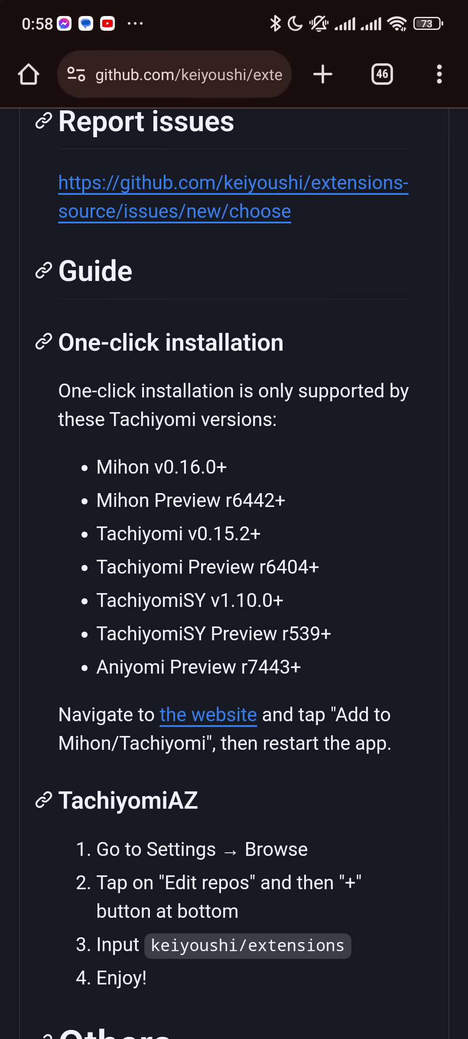
scroll(234, 568, down, 2)
scroll(234, 568, down, 1)
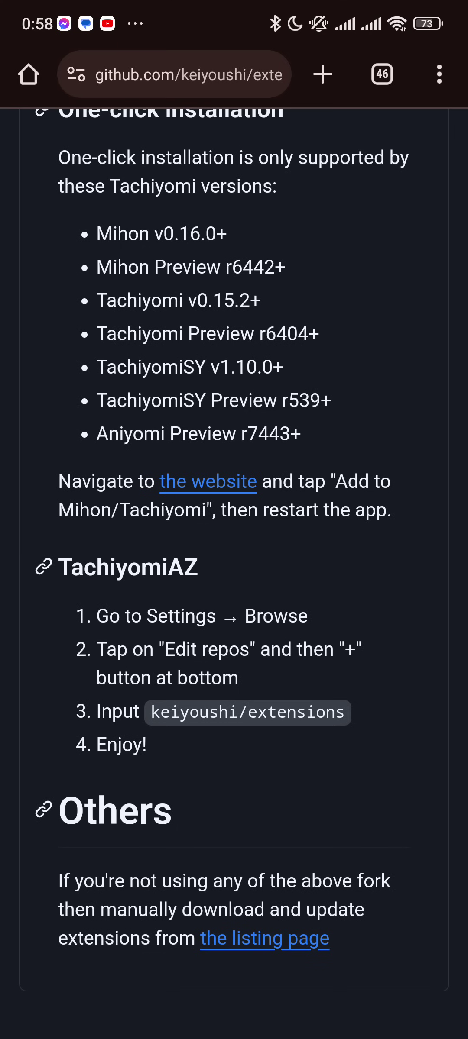
Copy the keiyoushi/extensions repo name and open the extensions-source repository.
click(195, 712)
click(203, 658)
scroll(234, 520, up, 10)
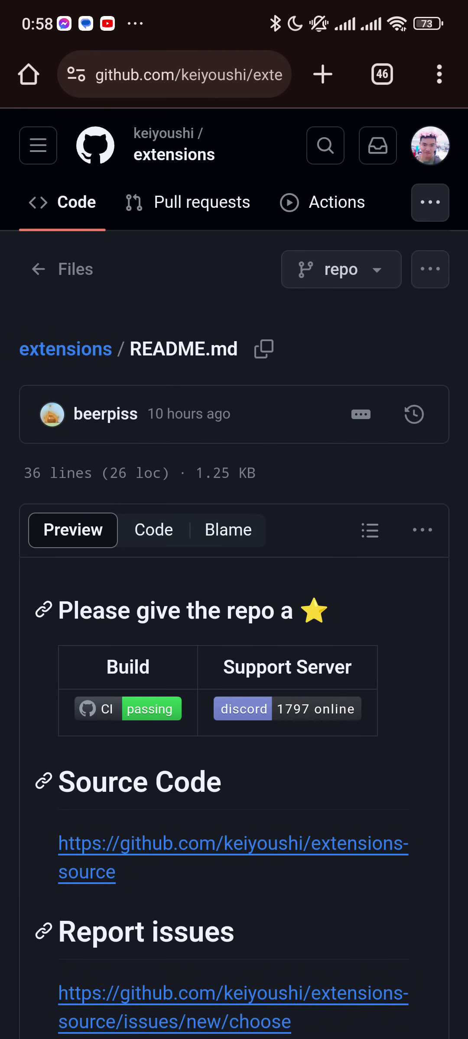
scroll(234, 519, down, 3)
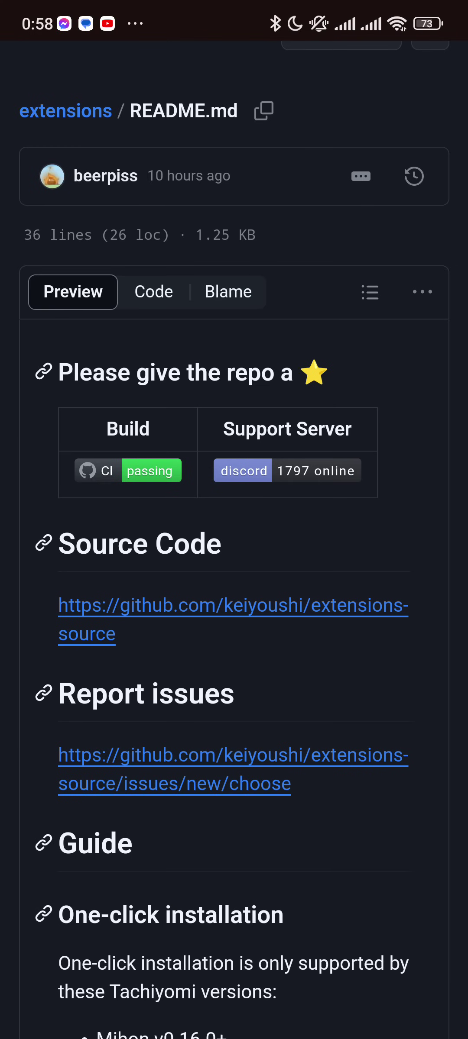
click(232, 606)
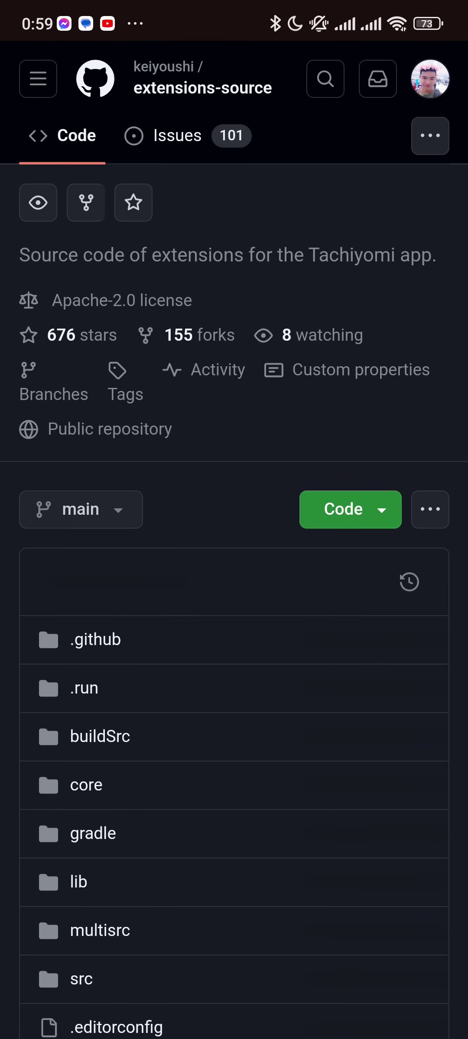
scroll(234, 520, down, 10)
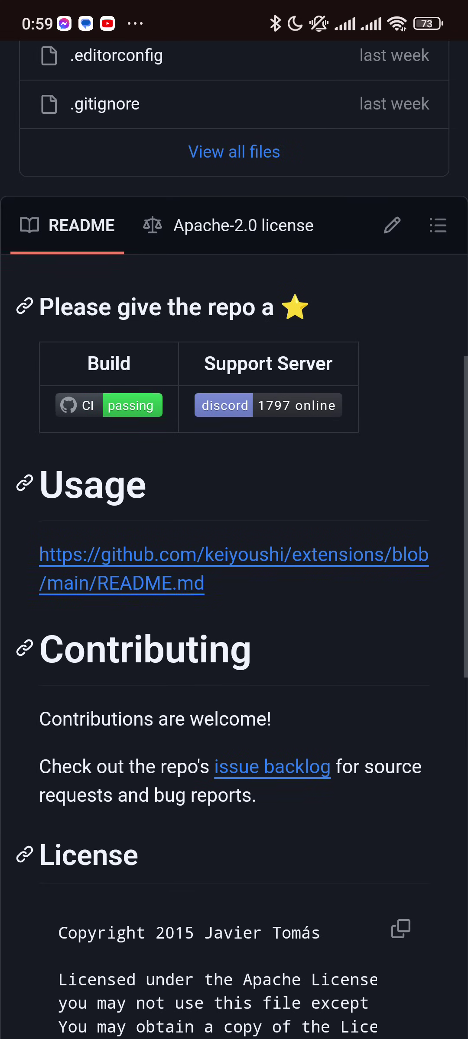
scroll(234, 520, down, 1)
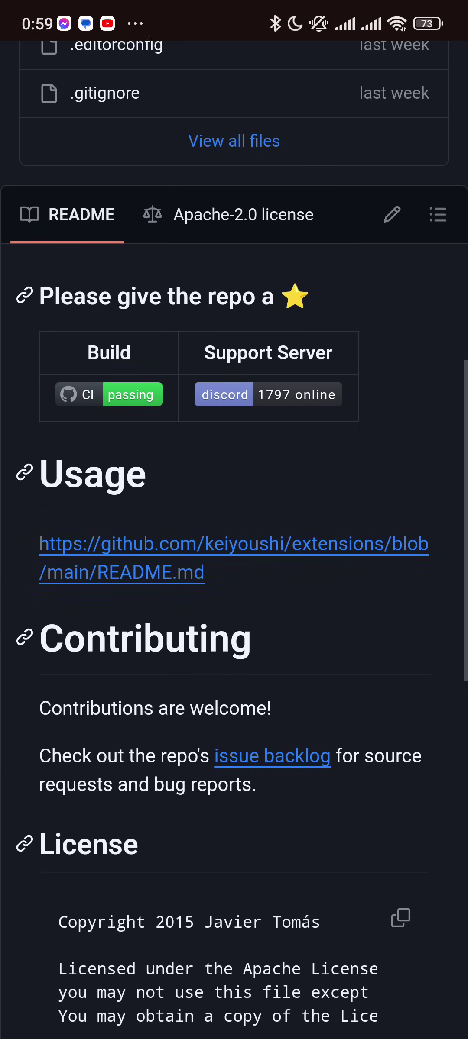
scroll(234, 520, up, 8)
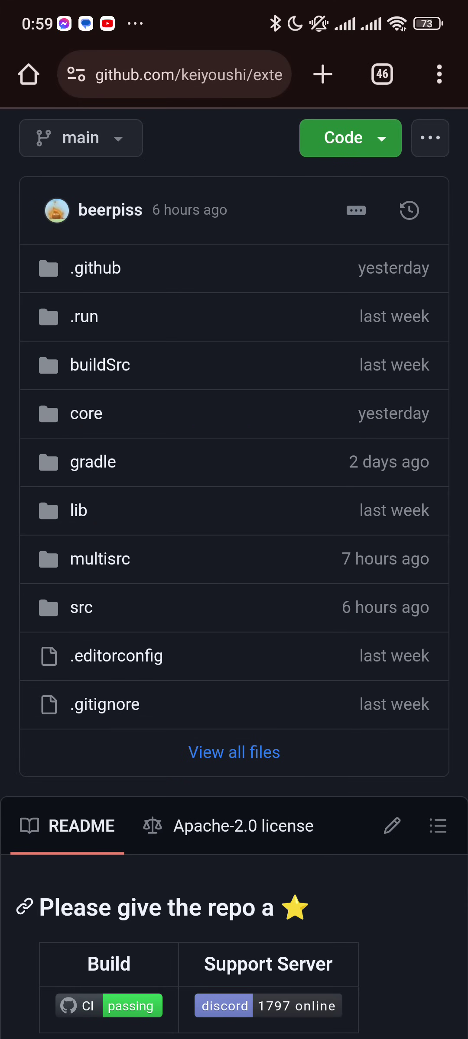
Switch to Mihon and reach the extension repository options from the Extensions menu.
drag(234, 1032, 234, 650)
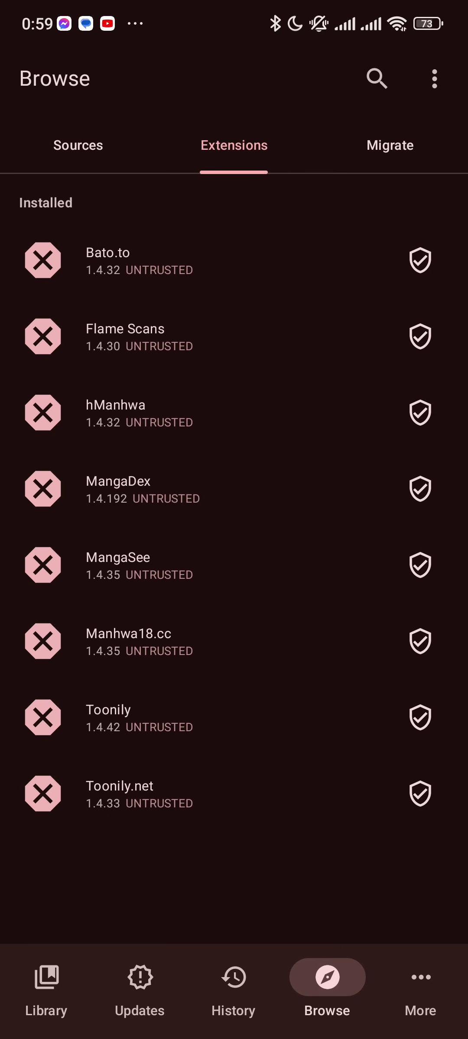
click(434, 79)
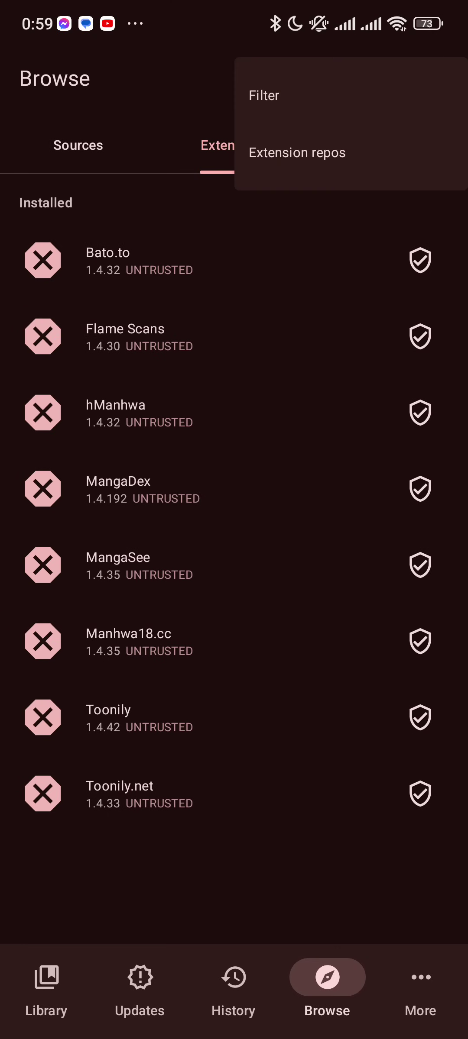
click(297, 153)
click(34, 79)
click(433, 79)
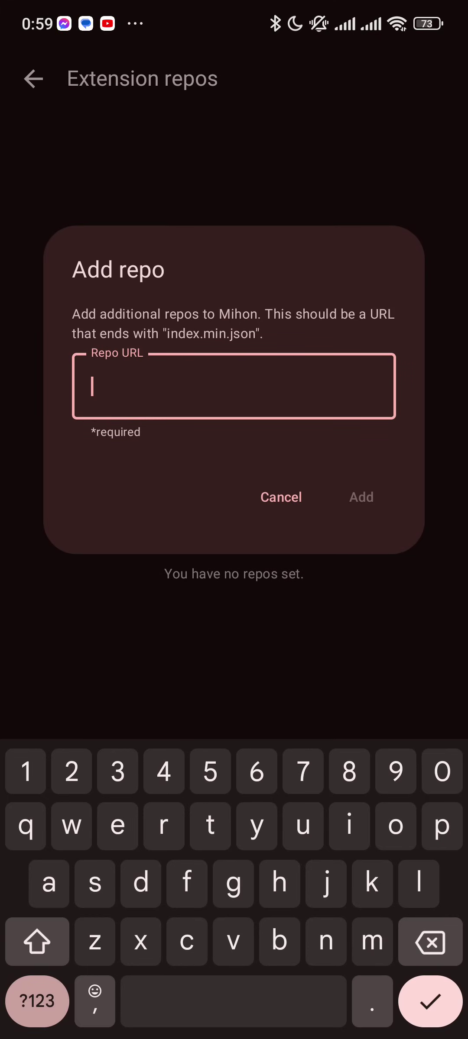
Paste the copied keiyoushi/extensions URL into the add-repo field.
click(98, 386)
click(99, 339)
click(91, 387)
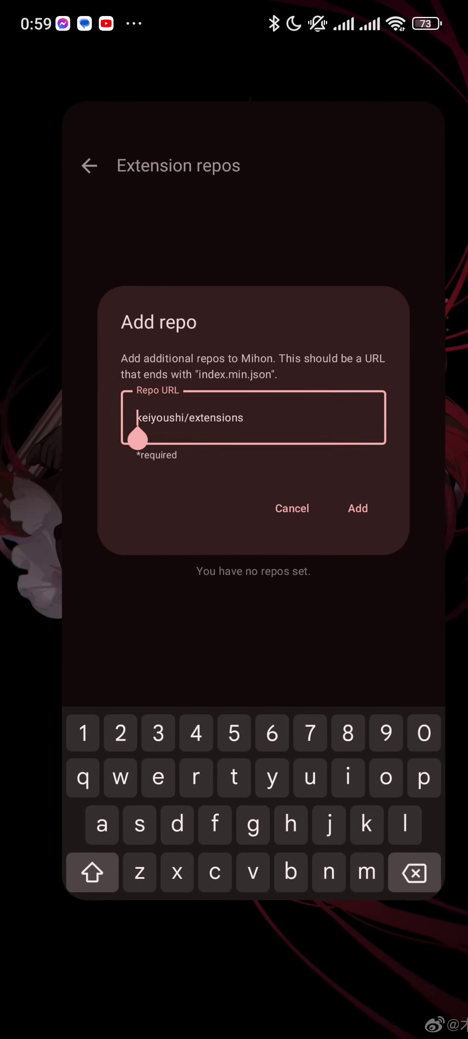
Return to the GitHub keiyoushi repo and follow the README's 'the website' link.
drag(235, 1031, 234, 731)
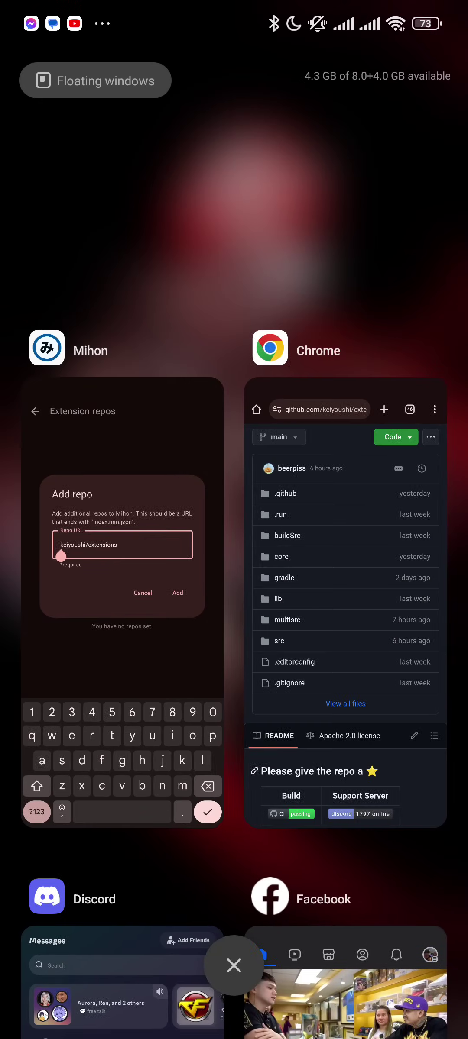
click(347, 579)
scroll(234, 569, down, 8)
scroll(234, 568, down, 5)
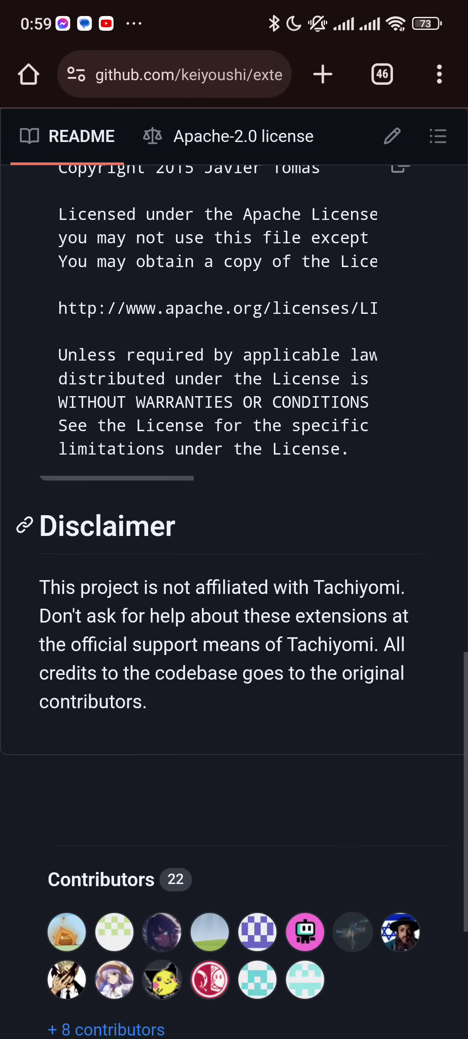
scroll(234, 569, down, 4)
scroll(235, 568, up, 15)
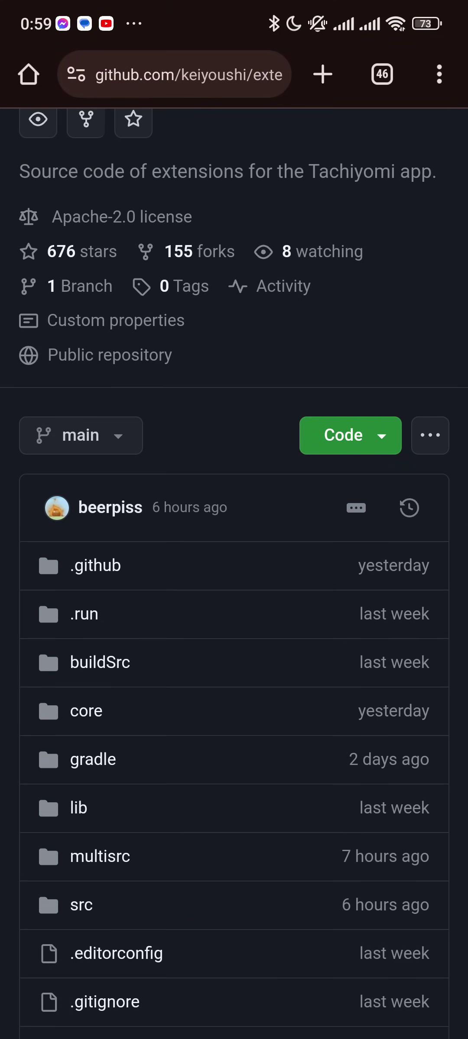
scroll(234, 540, down, 7)
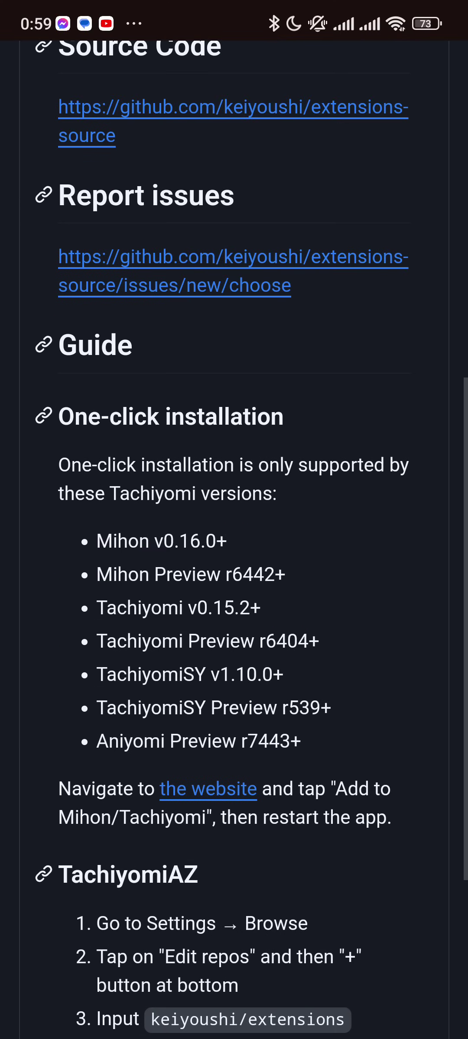
scroll(234, 540, down, 3)
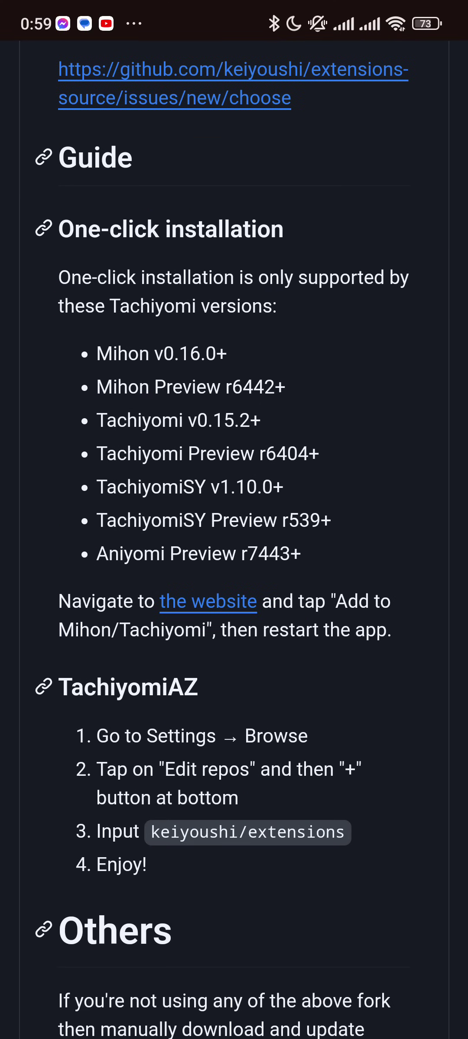
scroll(234, 539, up, 3)
scroll(234, 541, down, 5)
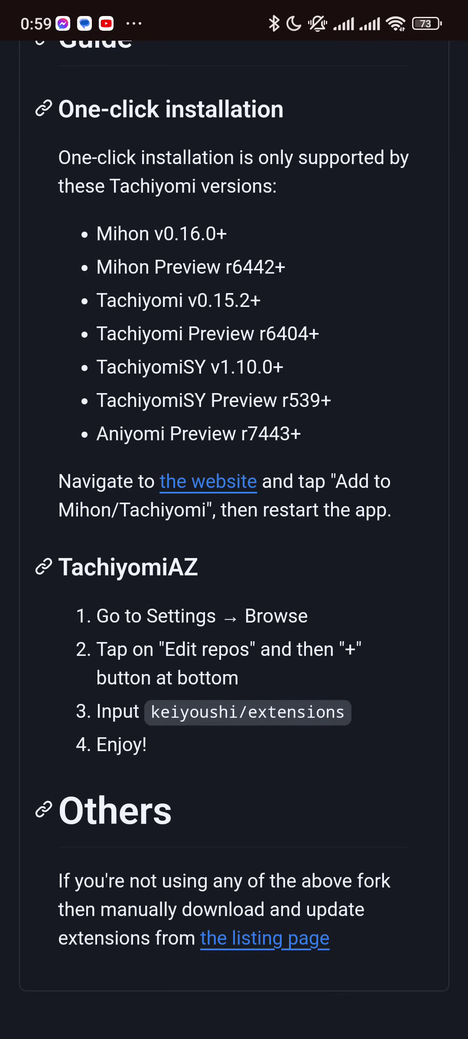
scroll(234, 540, up, 3)
scroll(234, 539, up, 1)
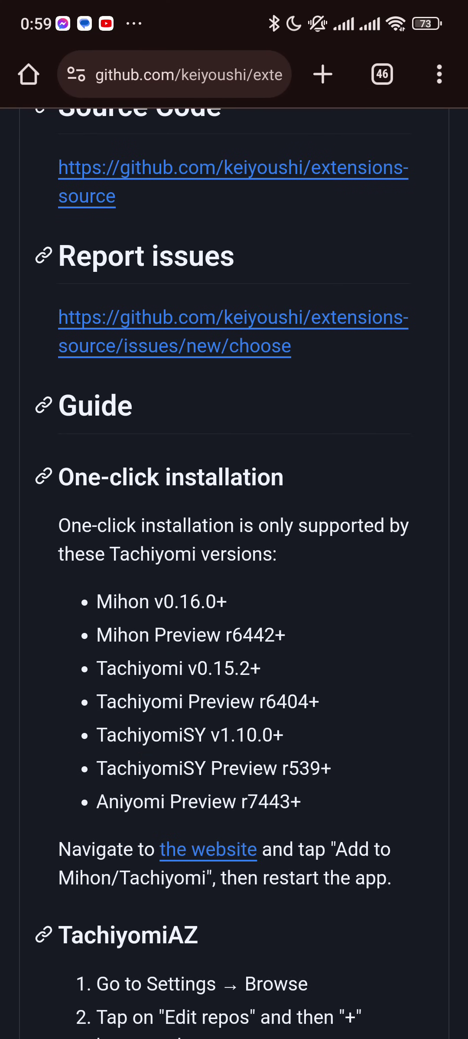
click(208, 849)
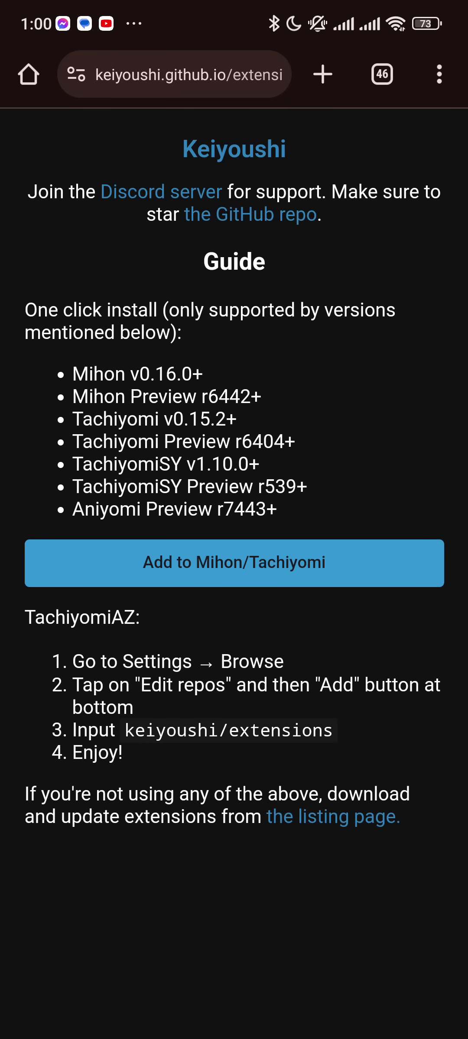
Switch back to Mihon's Add repo dialog from recent apps.
drag(234, 1023, 234, 649)
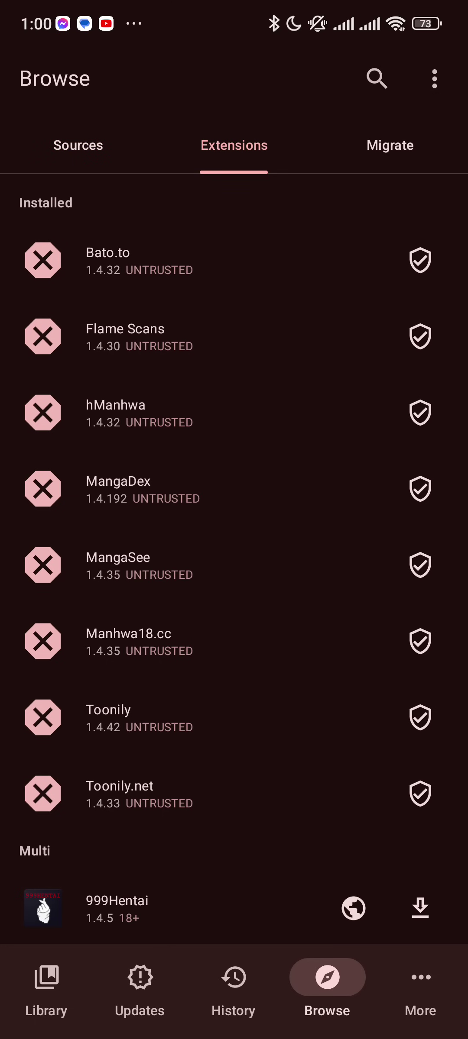
scroll(234, 560, down, 5)
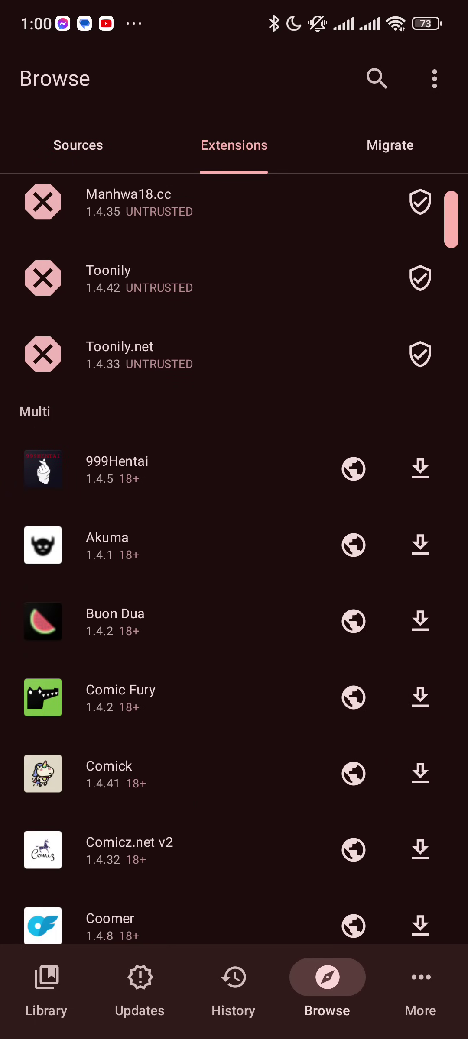
scroll(234, 560, down, 10)
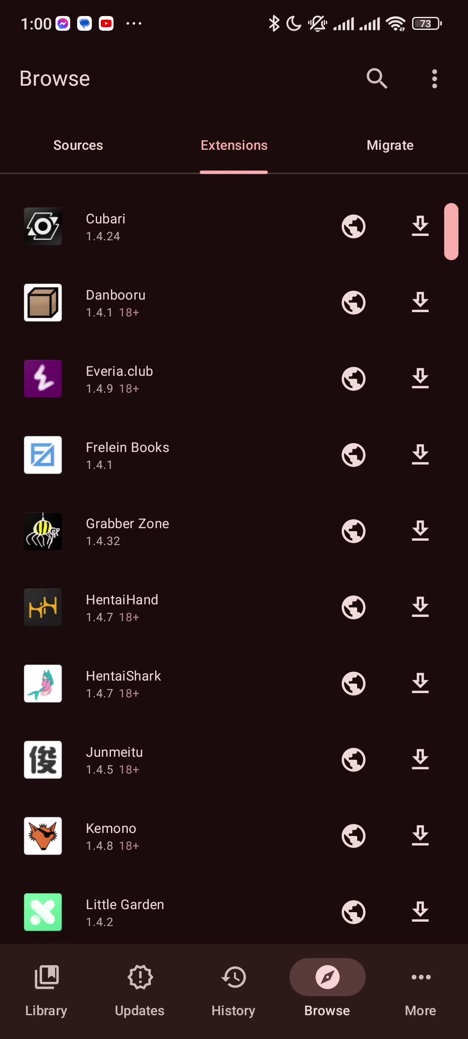
scroll(234, 560, down, 9)
scroll(233, 560, up, 9)
scroll(234, 560, up, 1)
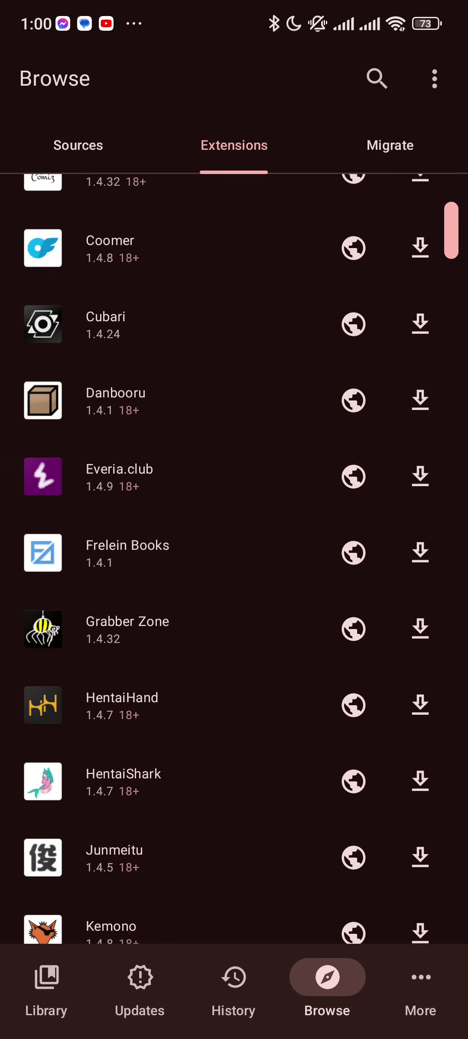
scroll(234, 560, down, 1)
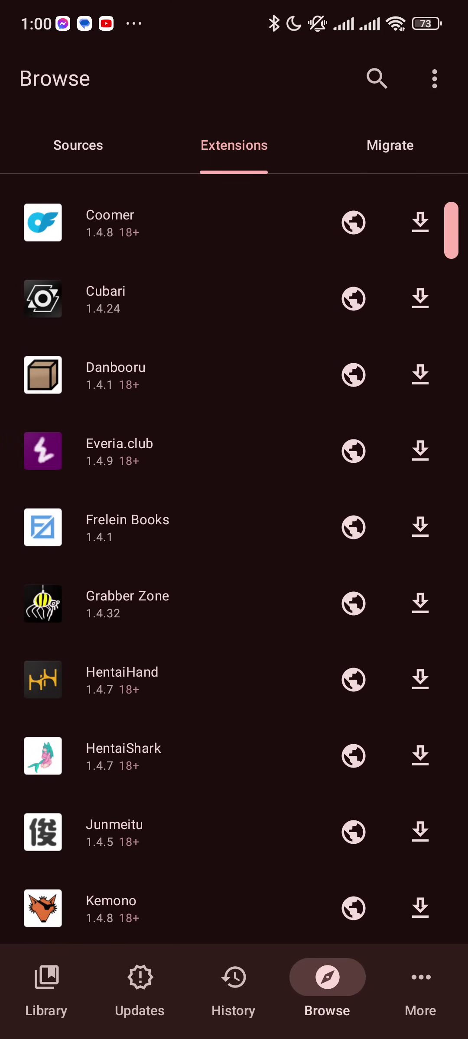
scroll(234, 560, down, 1)
scroll(234, 560, up, 3)
scroll(235, 561, up, 10)
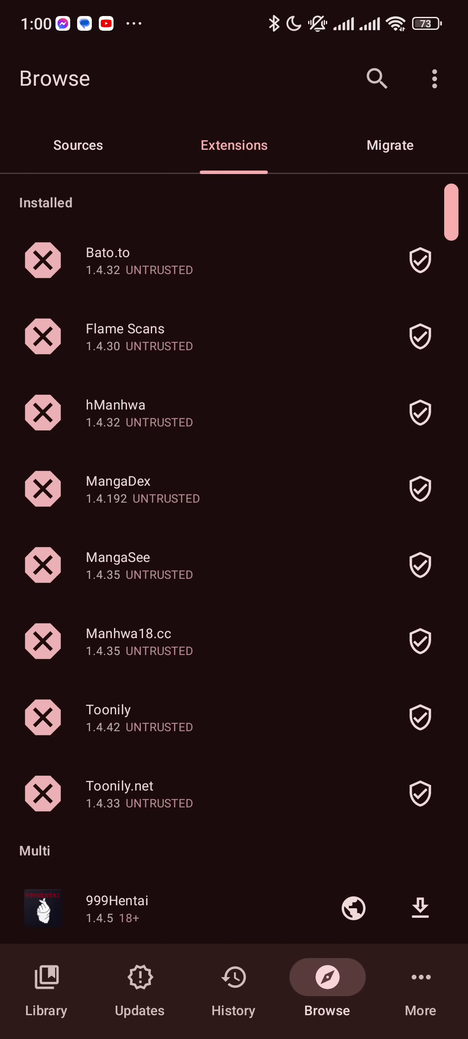
scroll(234, 560, down, 8)
scroll(235, 561, down, 10)
scroll(233, 560, down, 10)
scroll(234, 560, down, 7)
scroll(234, 560, up, 10)
scroll(234, 560, down, 10)
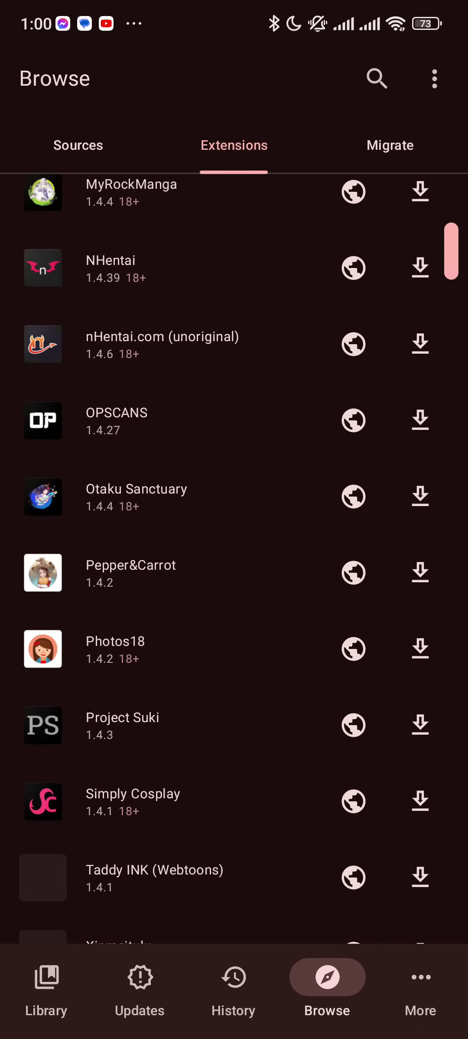
scroll(234, 552, down, 5)
scroll(234, 553, up, 15)
Search Mihon's extensions for mangasee, manga, then manhwa, hiding the keyboard to browse results.
click(375, 79)
text(mangasee)
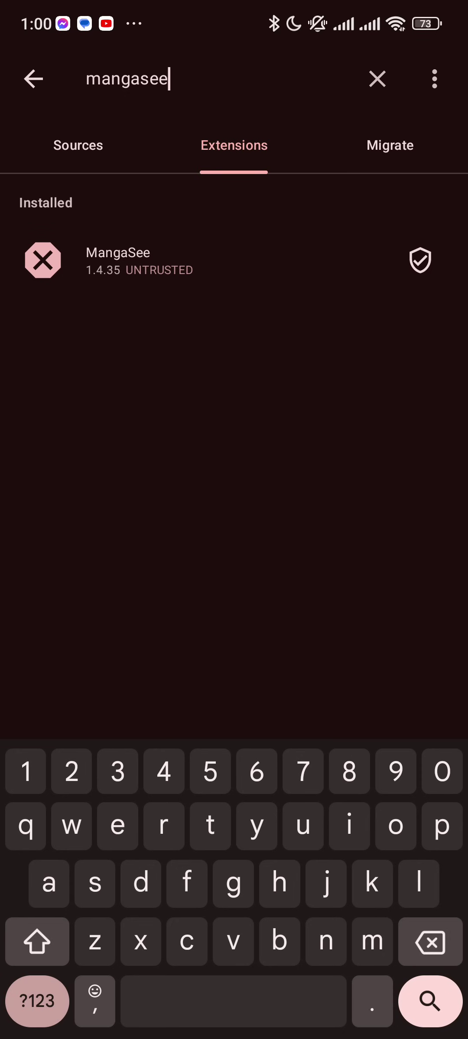
key(BackSpace)
key(BackSpace)
key(BackSpace)
text(dex)
key(BackSpace)
key(BackSpace)
key(BackSpace)
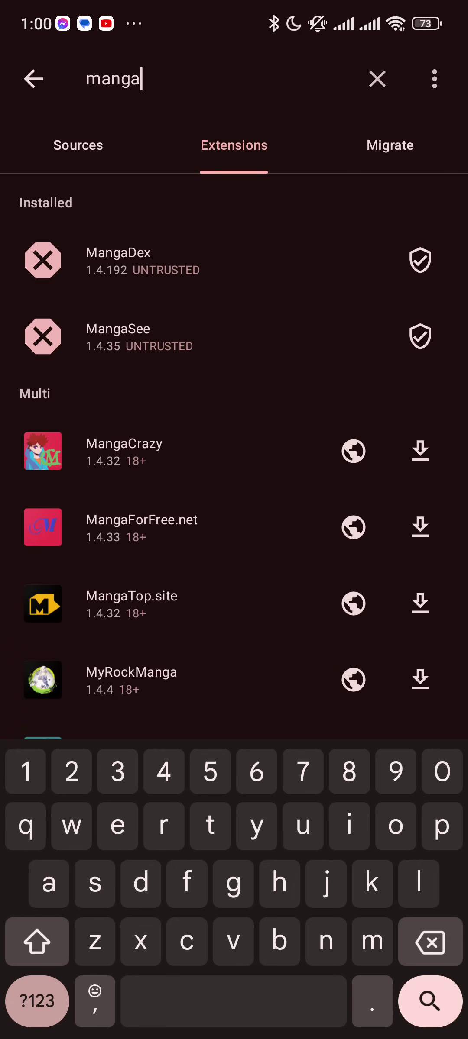
scroll(234, 455, down, 3)
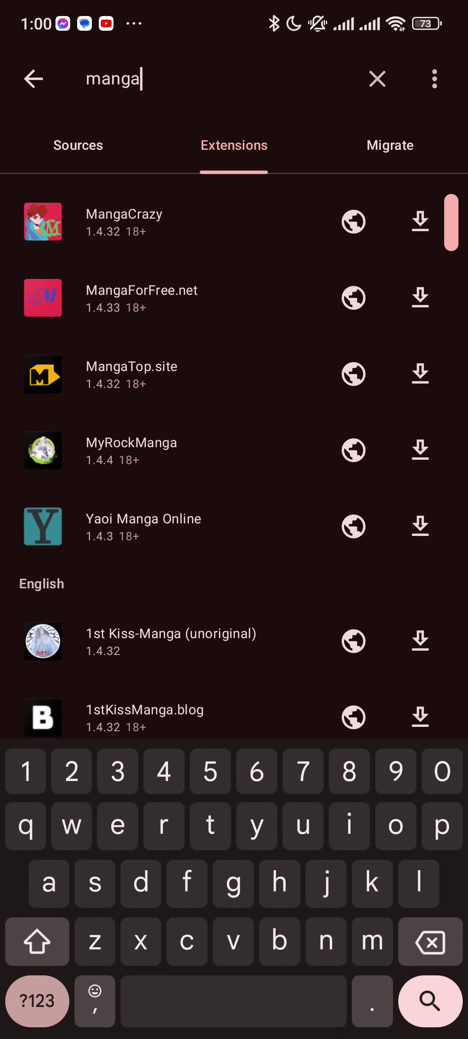
scroll(233, 455, down, 3)
scroll(233, 455, down, 5)
scroll(233, 454, down, 5)
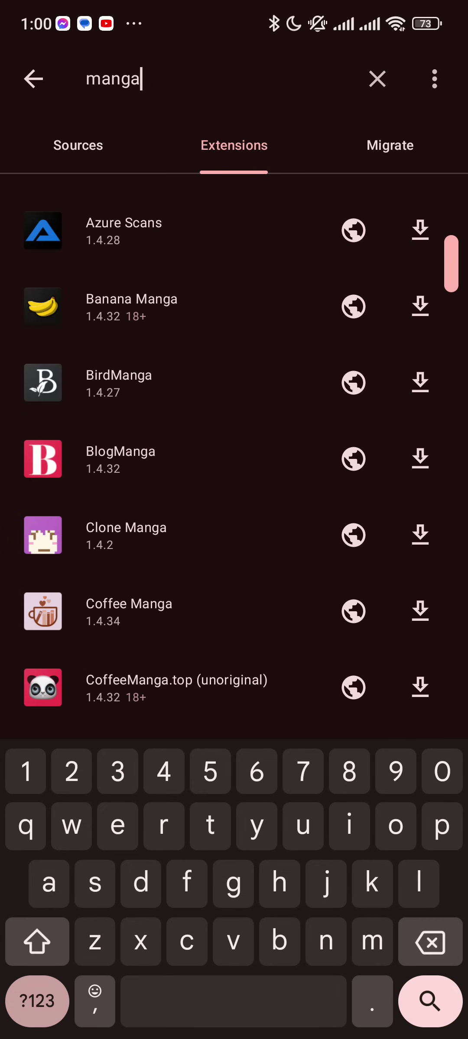
scroll(234, 455, down, 2)
scroll(234, 455, down, 3)
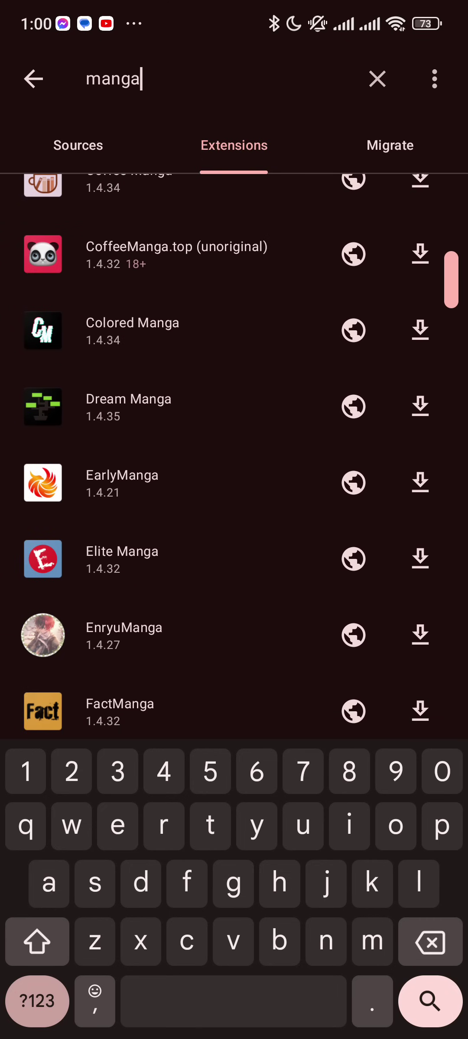
scroll(233, 454, down, 2)
scroll(235, 454, down, 2)
scroll(234, 454, down, 4)
scroll(234, 455, down, 1)
scroll(235, 455, down, 1)
scroll(234, 454, down, 1)
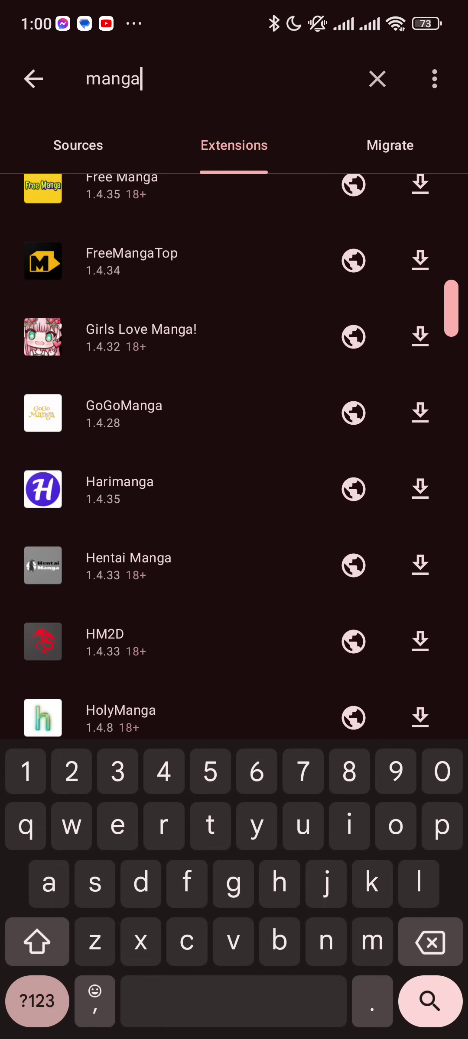
scroll(233, 454, down, 1)
scroll(234, 454, down, 3)
scroll(234, 441, down, 1)
scroll(235, 455, down, 1)
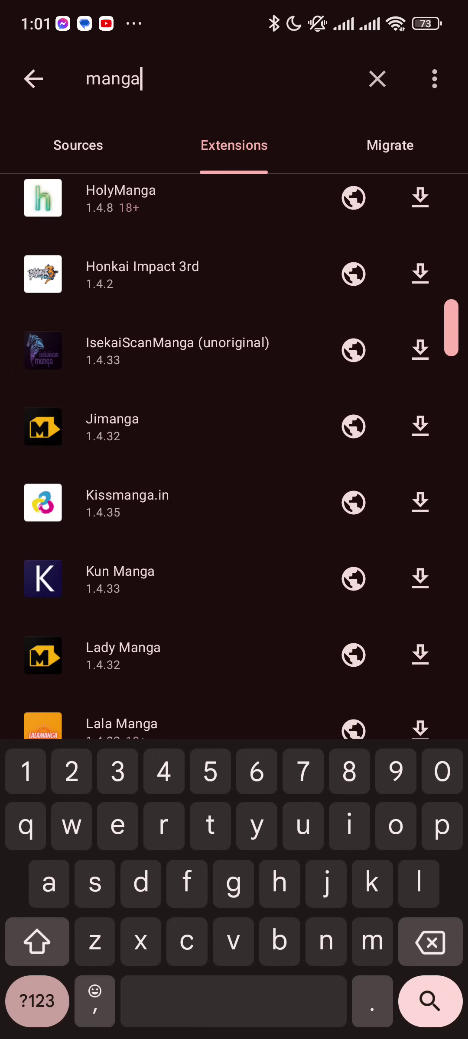
scroll(234, 454, down, 1)
scroll(234, 455, down, 2)
scroll(234, 455, down, 5)
scroll(234, 455, down, 5)
scroll(234, 455, down, 3)
key(BackSpace)
key(BackSpace)
key(BackSpace)
text(nhwa)
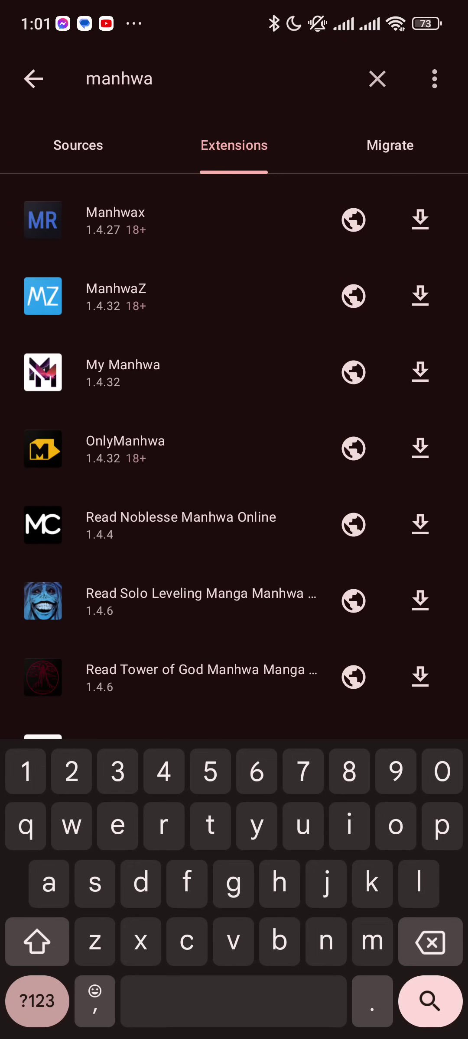
key(Escape)
scroll(234, 552, up, 5)
scroll(234, 552, up, 10)
Switch to Chrome and visit the Keiyoushi extensions listing page.
drag(234, 1031, 234, 731)
click(341, 527)
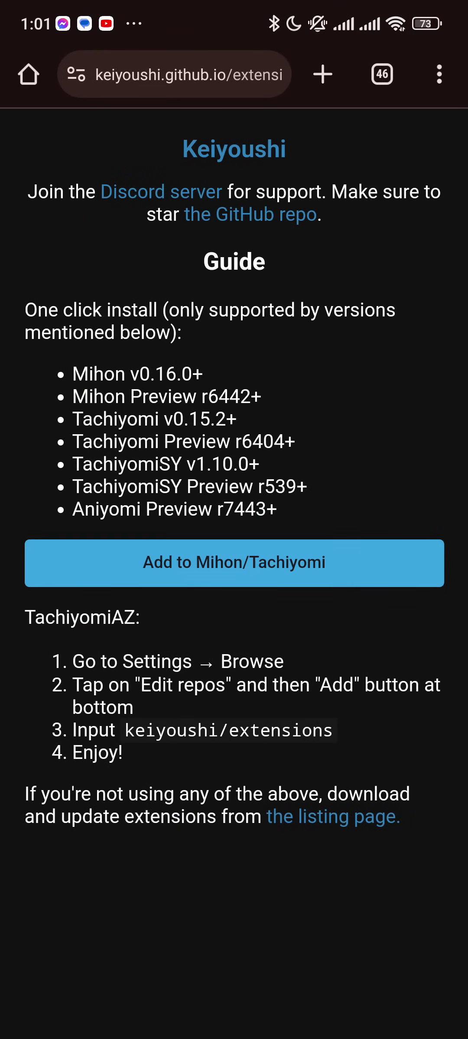
drag(467, 720, 439, 720)
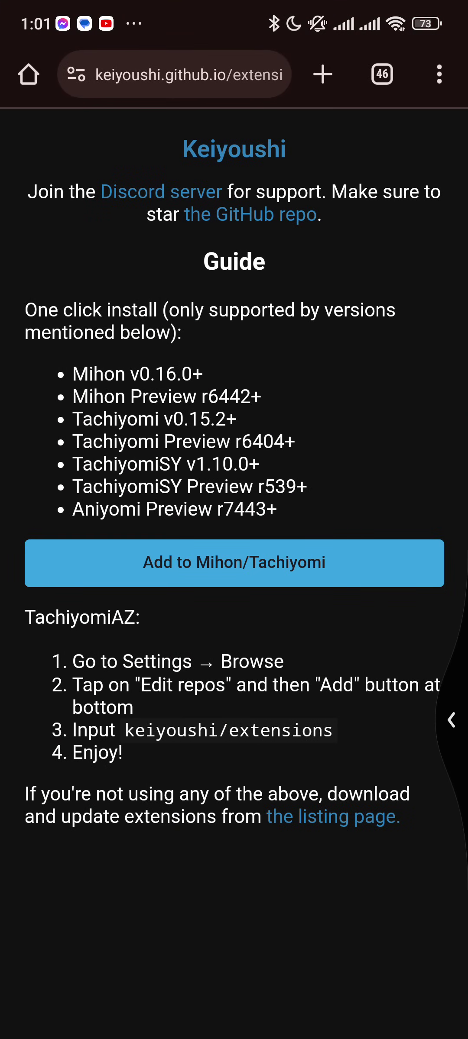
click(333, 817)
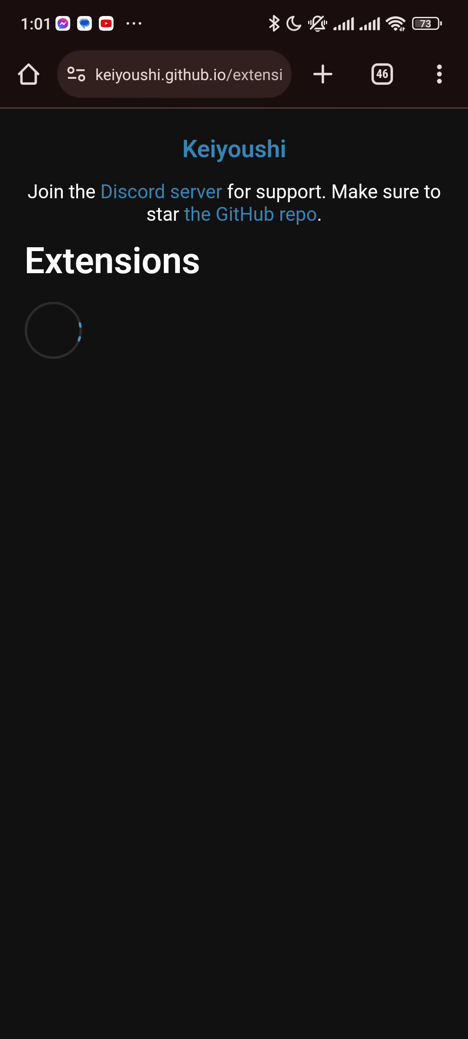
mouse_move(467, 694)
mouse_down()
mouse_move(443, 694)
mouse_move(443, 698)
mouse_up()
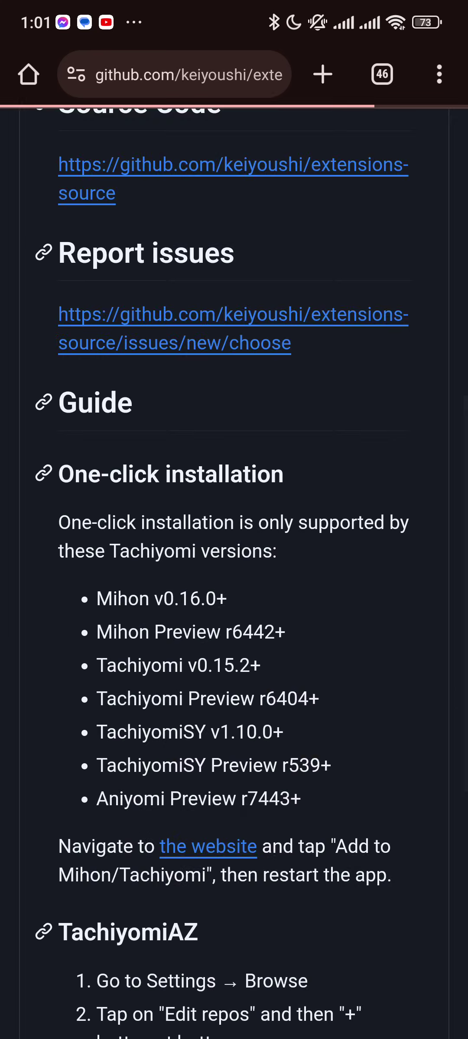
Go back to the search results and copy the tachiyomi-extensions-revived repo index URL.
key(alt+Left)
scroll(234, 568, down, 10)
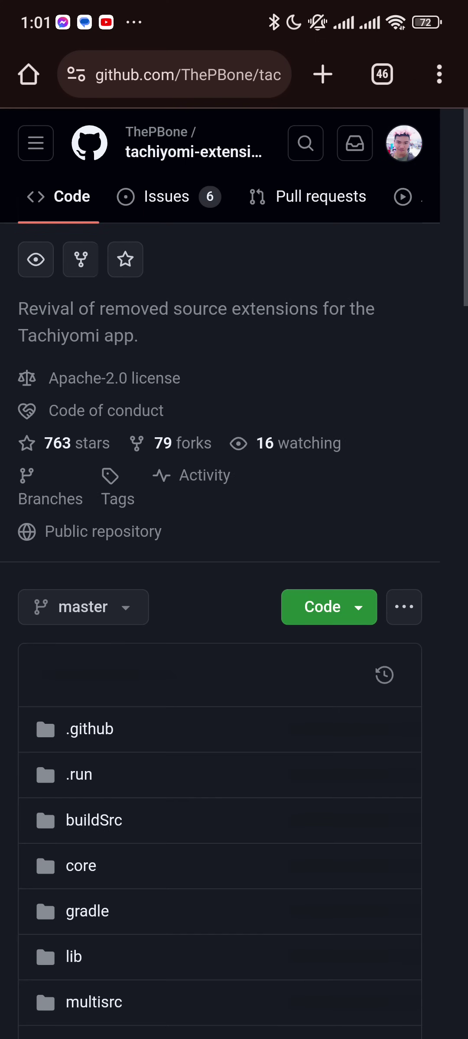
scroll(234, 568, down, 1)
scroll(234, 569, down, 10)
scroll(234, 569, down, 3)
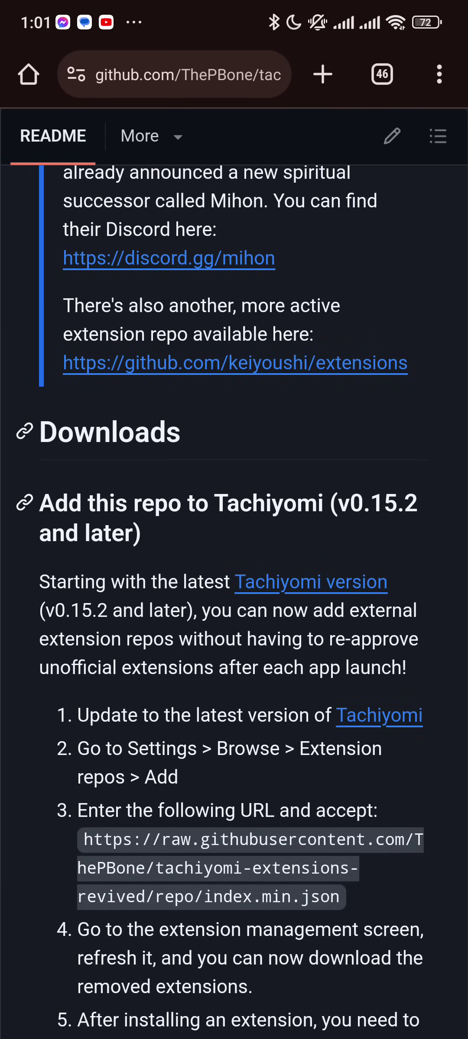
scroll(234, 568, down, 2)
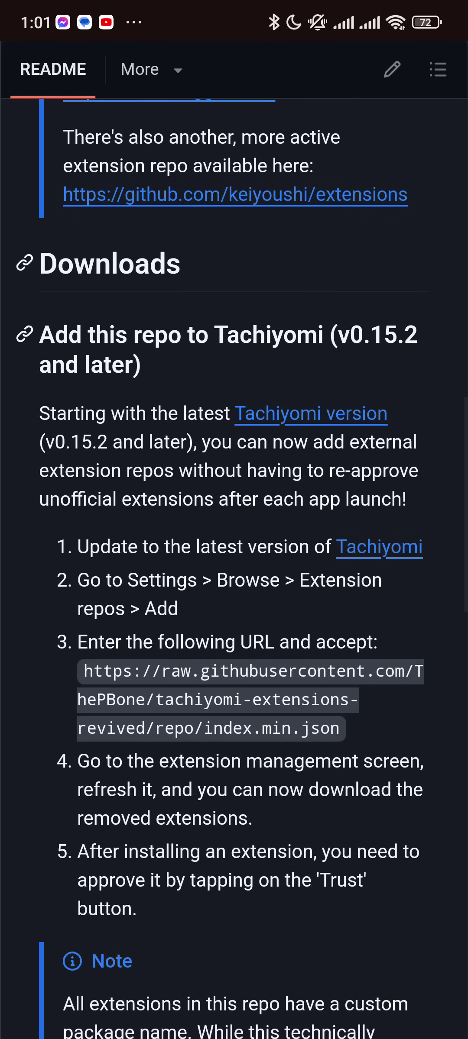
click(106, 671)
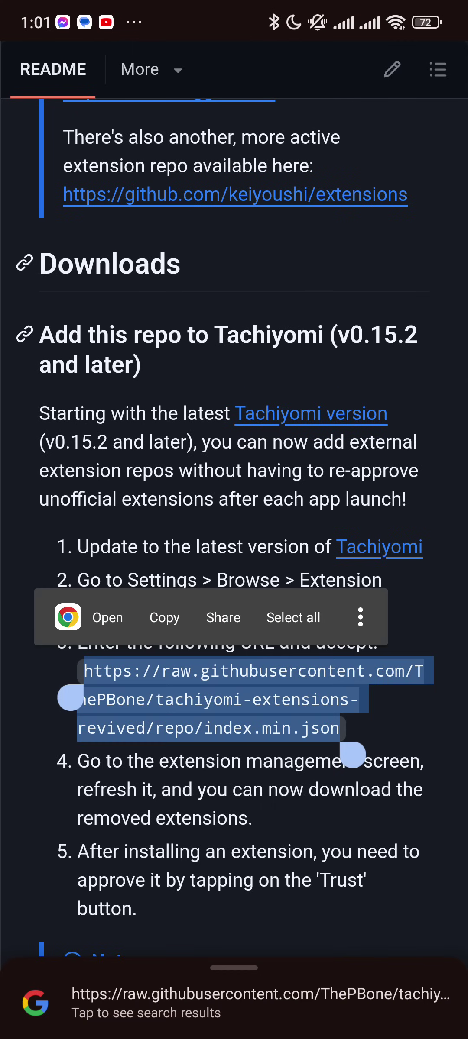
click(234, 520)
scroll(234, 568, down, 3)
Switch from recent apps to Mihon's extensions screen.
drag(234, 1028, 234, 649)
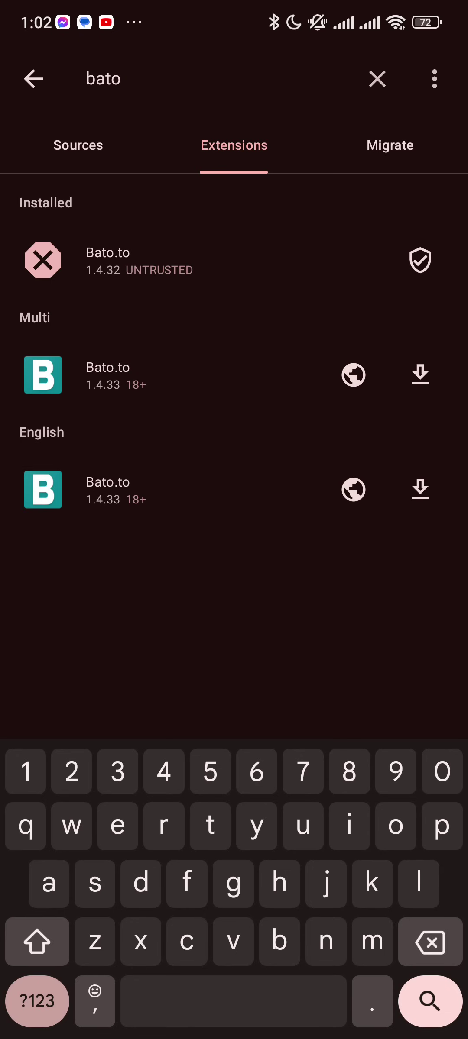
key(BackSpace)
key(BackSpace)
key(BackSpace)
text(mangadex)
key(BackSpace)
key(BackSpace)
key(BackSpace)
key(BackSpace)
key(BackSpace)
key(BackSpace)
key(BackSpace)
drag(234, 1031, 233, 650)
click(120, 600)
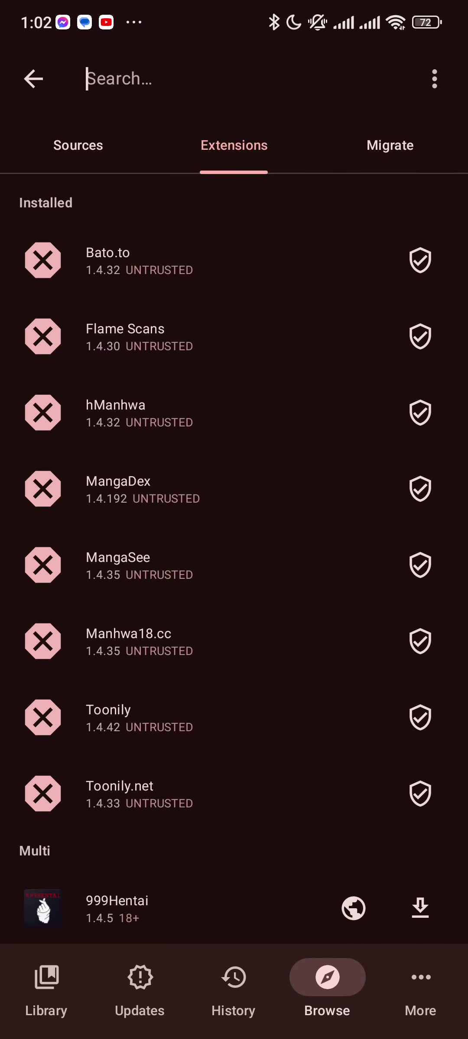
text(mangasee)
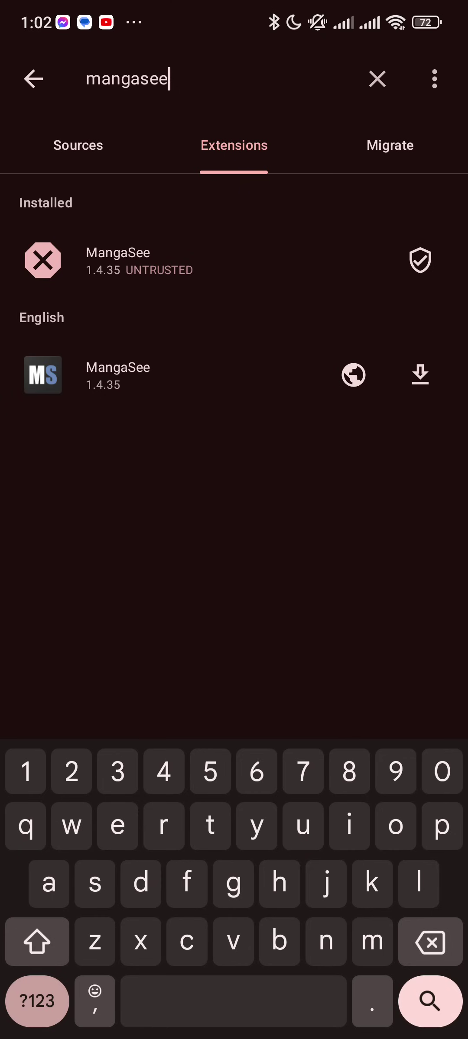
click(122, 260)
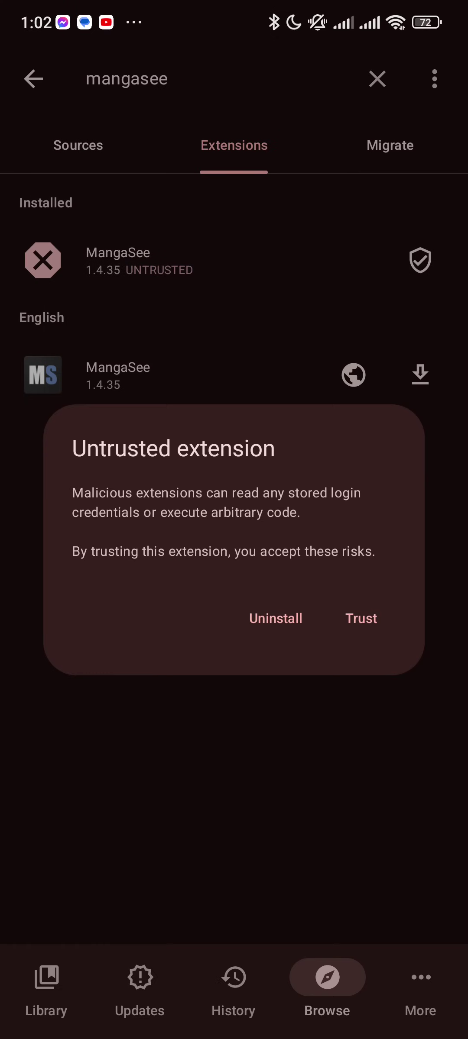
click(235, 796)
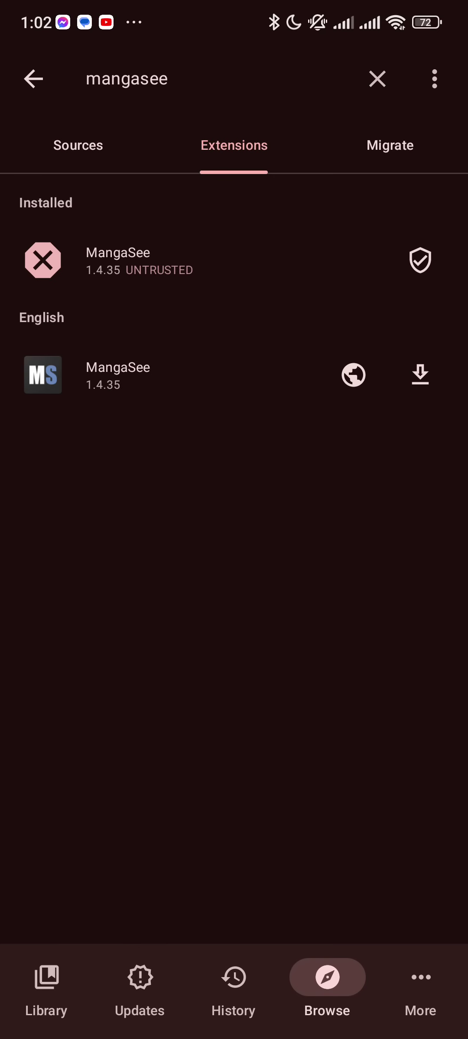
click(377, 79)
text(mangadex)
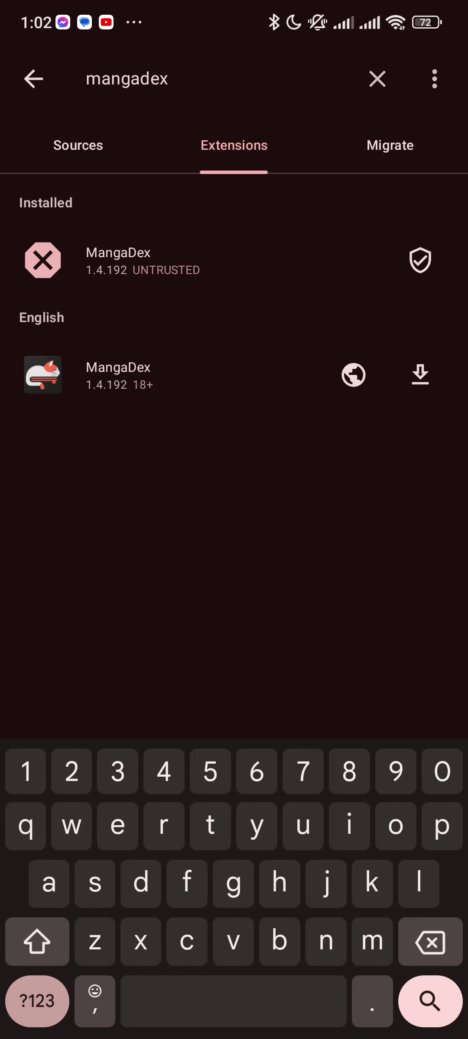
key(BackSpace)
key(BackSpace)
key(BackSpace)
key(BackSpace)
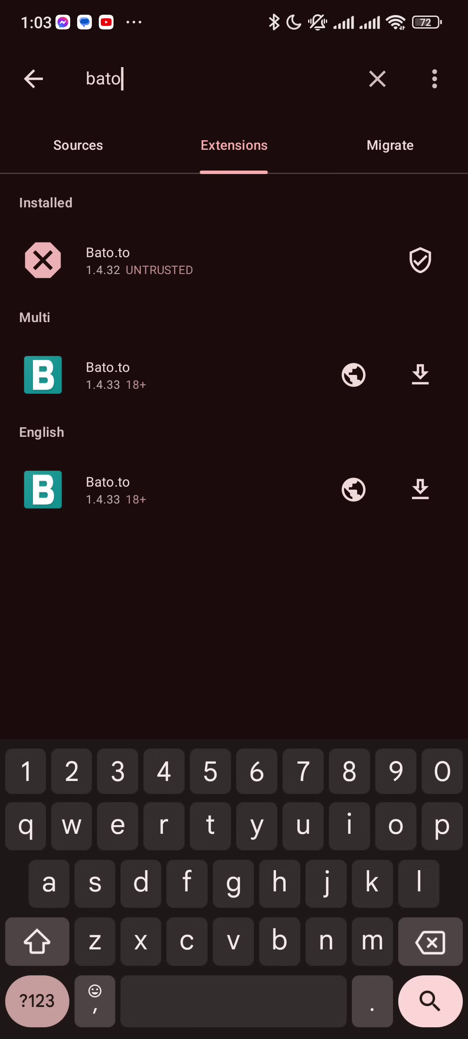
Uninstall the old untrusted Bato.to extension.
click(106, 261)
click(276, 589)
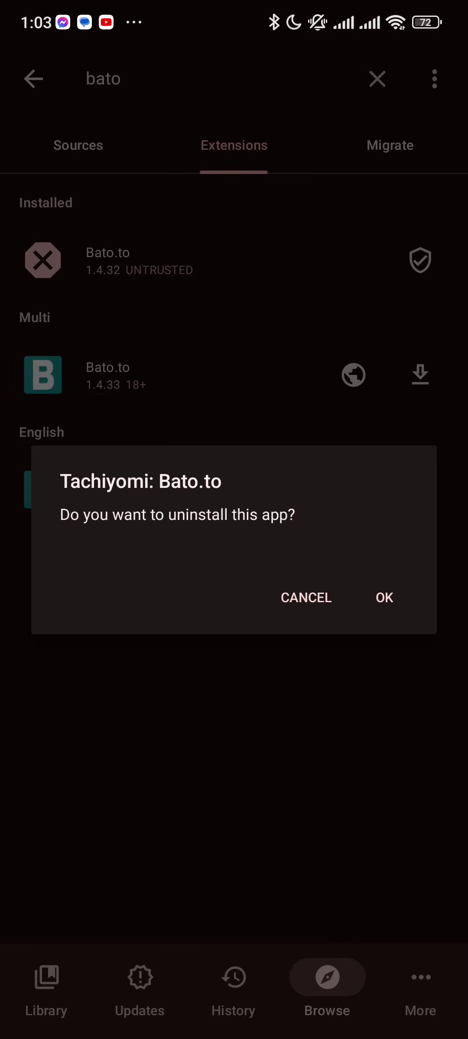
click(384, 597)
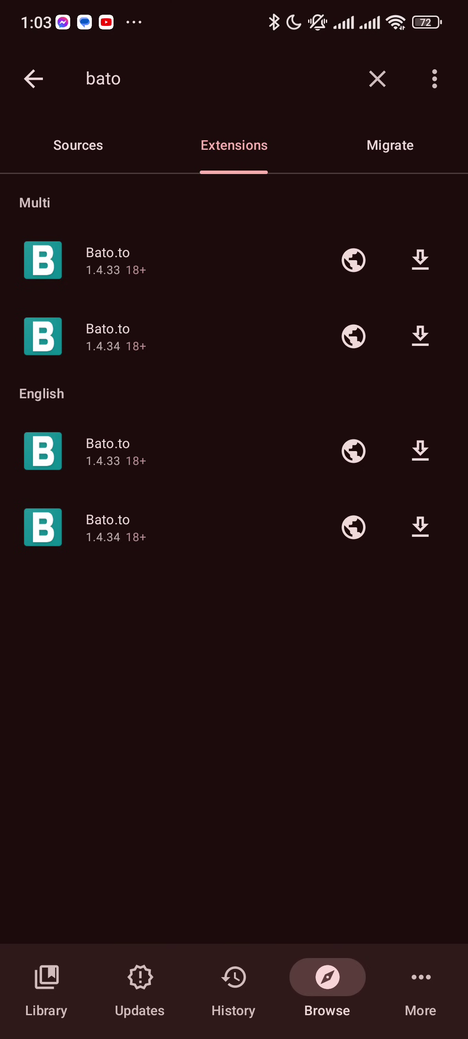
Install Bato.to 1.4.33 and mark it trusted.
click(130, 451)
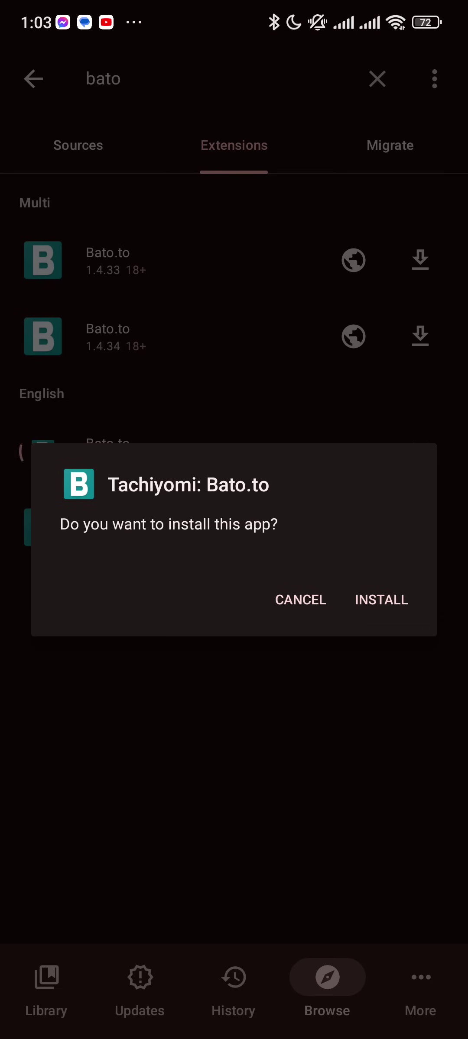
click(381, 599)
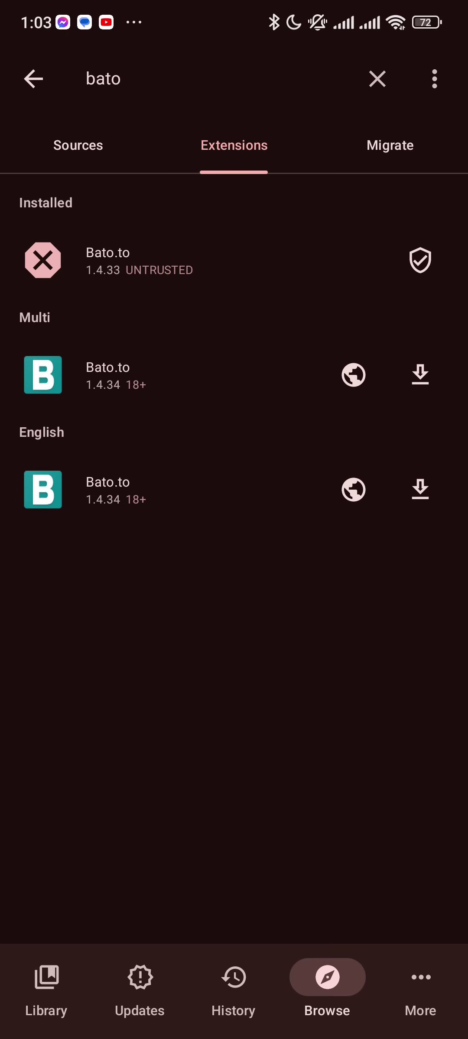
click(121, 260)
click(371, 615)
Limit Bato.to to English, English (United States) and Filipino, and view the English source settings.
click(420, 259)
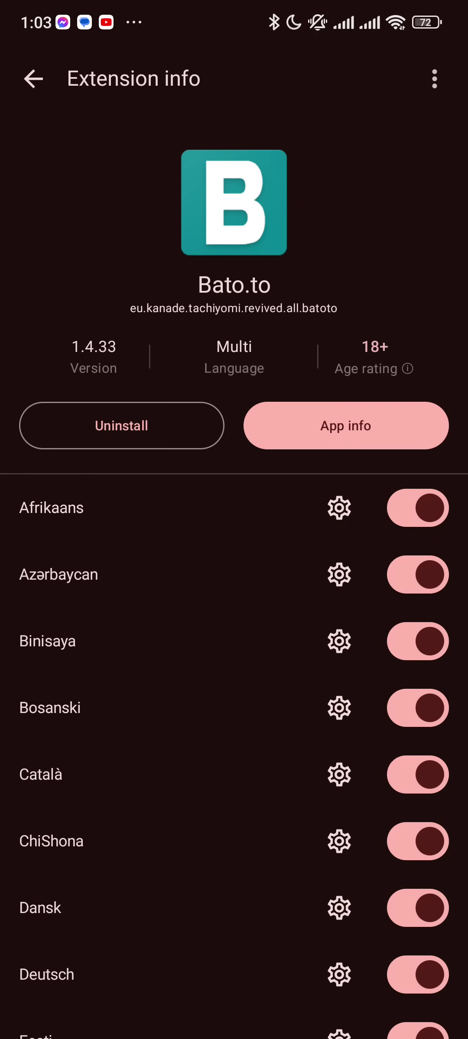
scroll(234, 578, down, 10)
scroll(234, 578, down, 10)
scroll(234, 578, down, 10)
scroll(234, 578, up, 10)
scroll(234, 578, up, 5)
scroll(234, 578, up, 10)
scroll(234, 578, up, 5)
scroll(234, 578, up, 5)
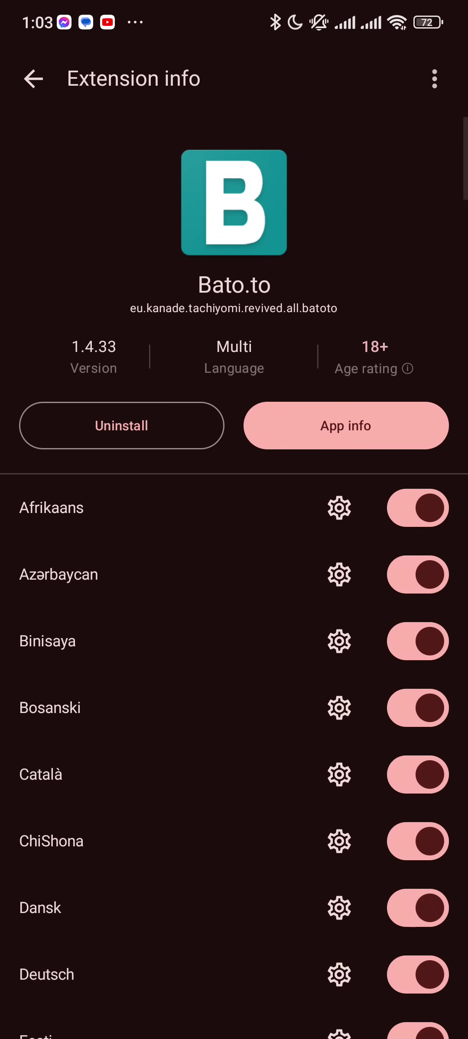
click(434, 79)
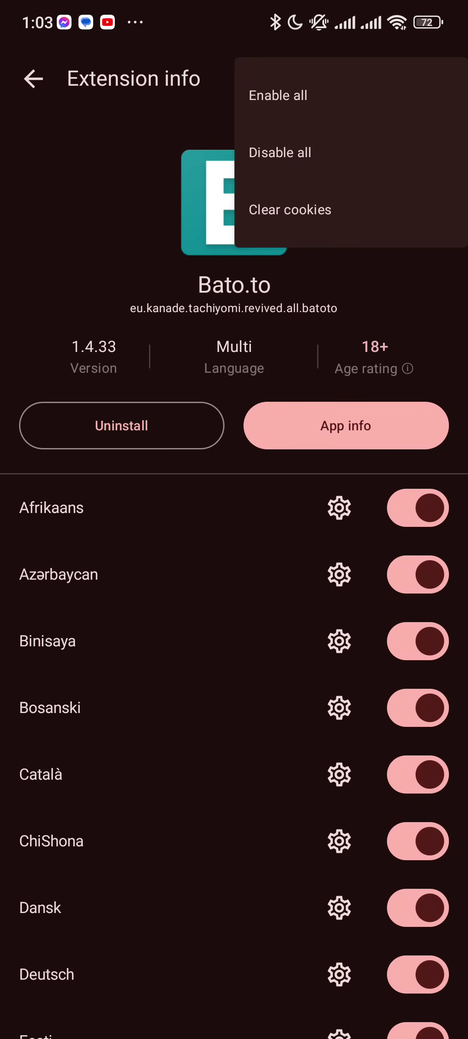
click(279, 153)
scroll(234, 578, down, 10)
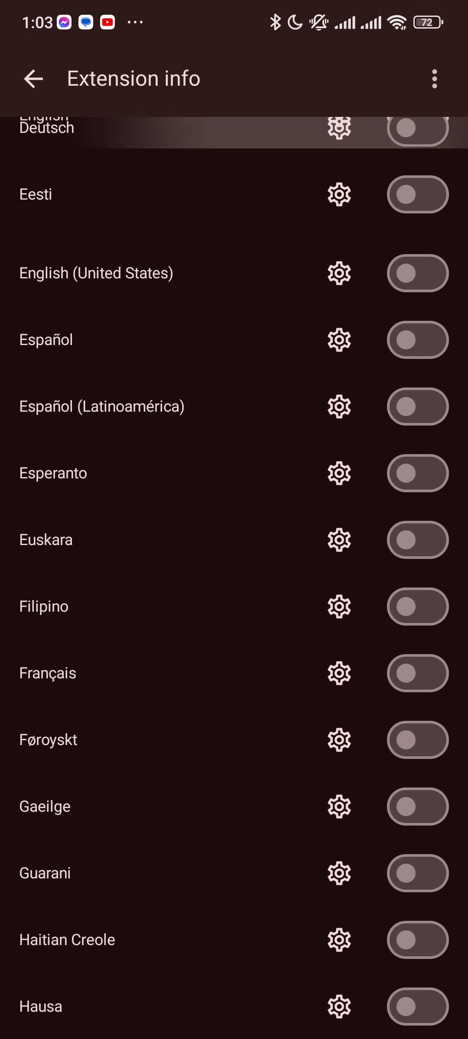
scroll(234, 568, up, 1)
scroll(234, 568, up, 2)
scroll(234, 569, up, 1)
scroll(234, 568, up, 5)
scroll(234, 569, up, 5)
scroll(233, 569, down, 6)
scroll(234, 568, down, 3)
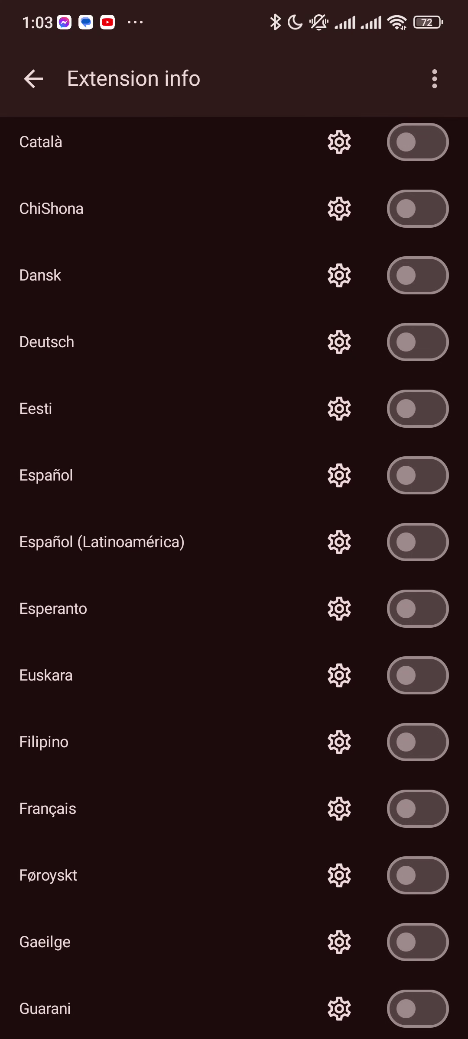
scroll(234, 569, down, 2)
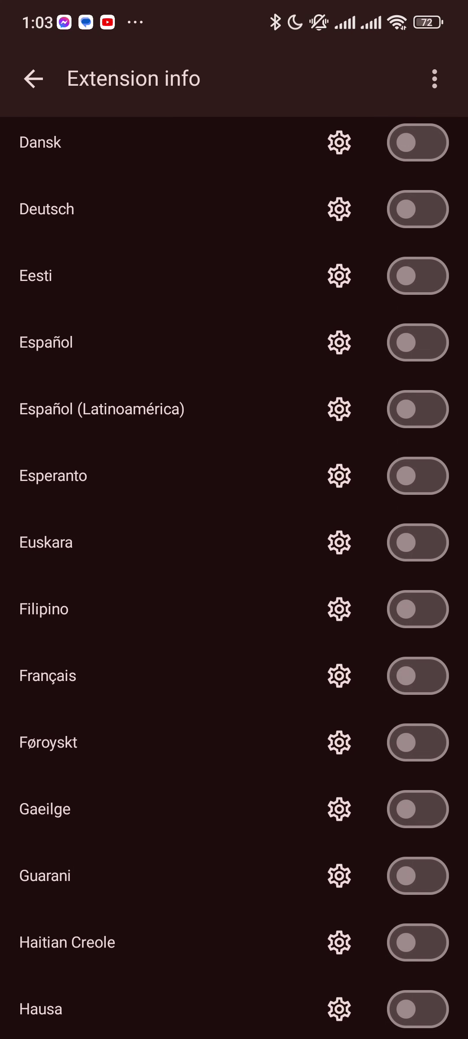
click(417, 609)
scroll(234, 569, up, 5)
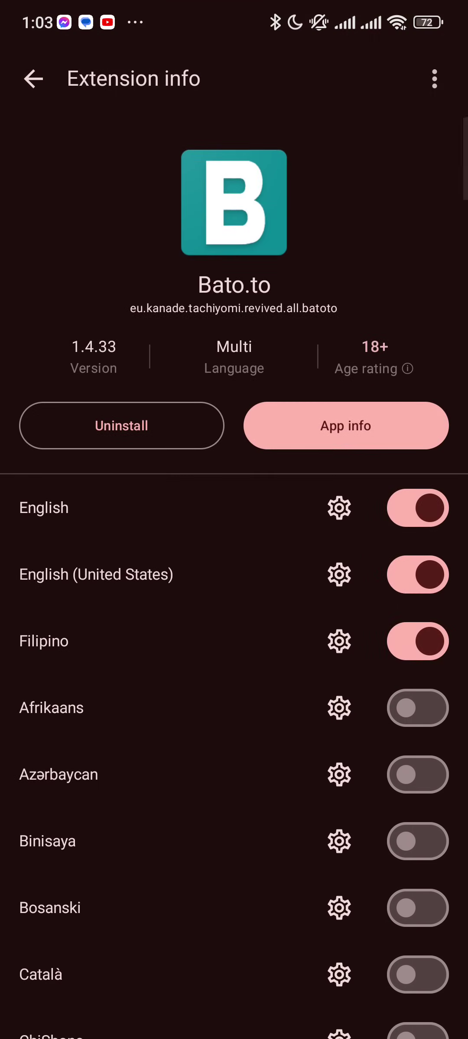
click(338, 570)
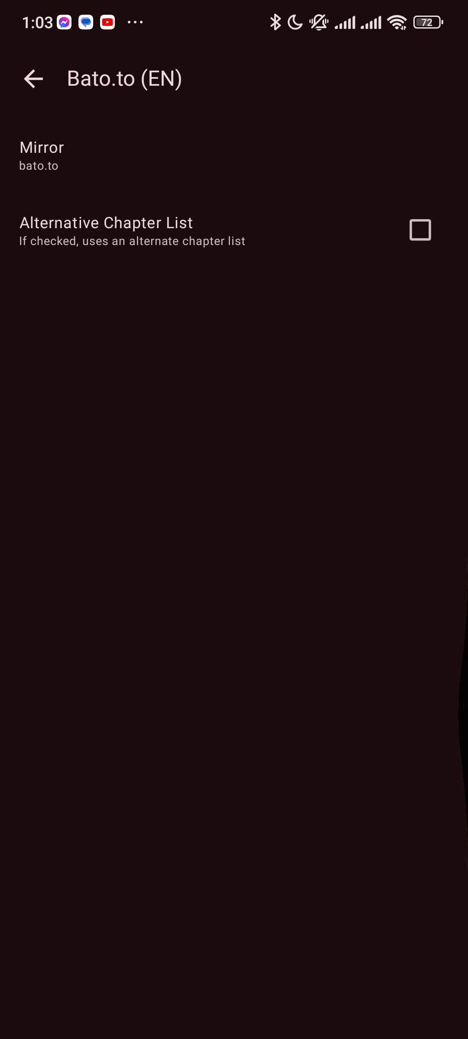
drag(467, 715, 438, 714)
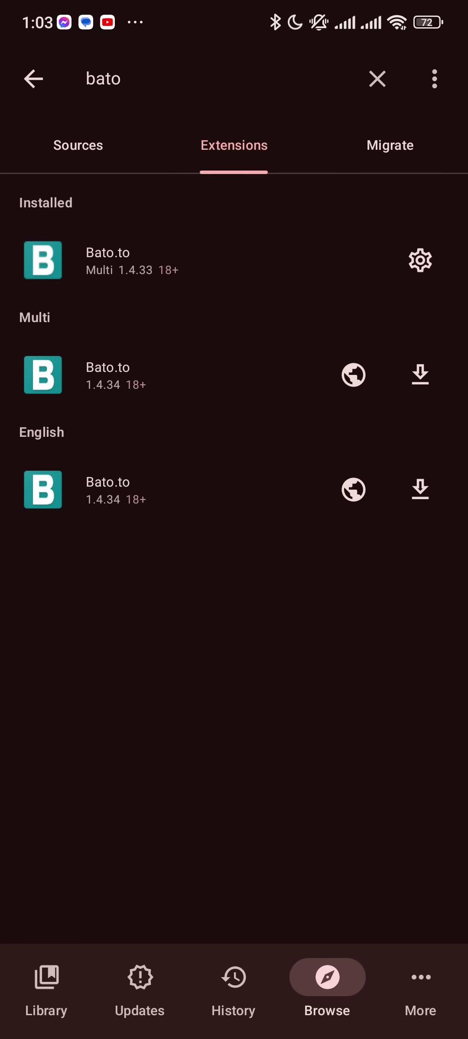
Check the installed Bato.to extension info, then close the search to show the sources list.
click(129, 259)
mouse_move(467, 771)
mouse_down()
mouse_move(447, 771)
mouse_move(439, 763)
mouse_up()
click(78, 145)
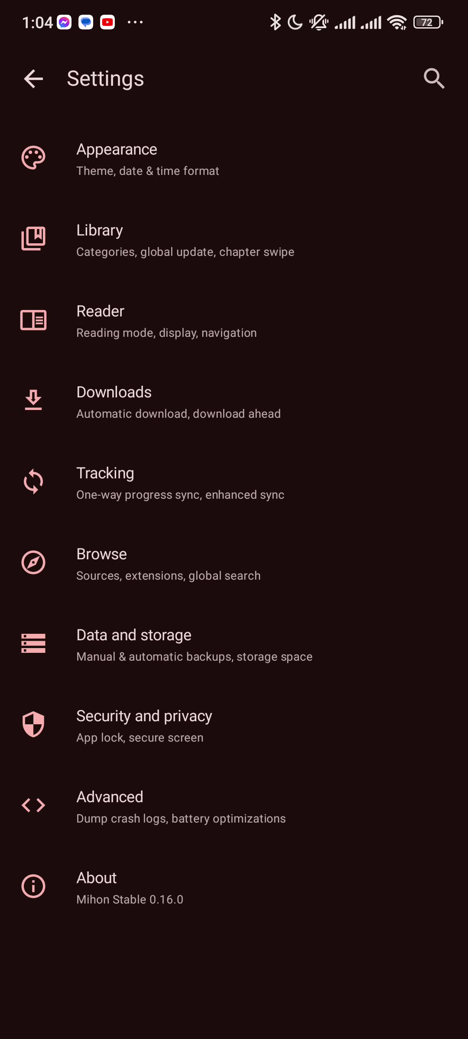
View Mihon's About page, then open Data and storage settings from More.
click(146, 889)
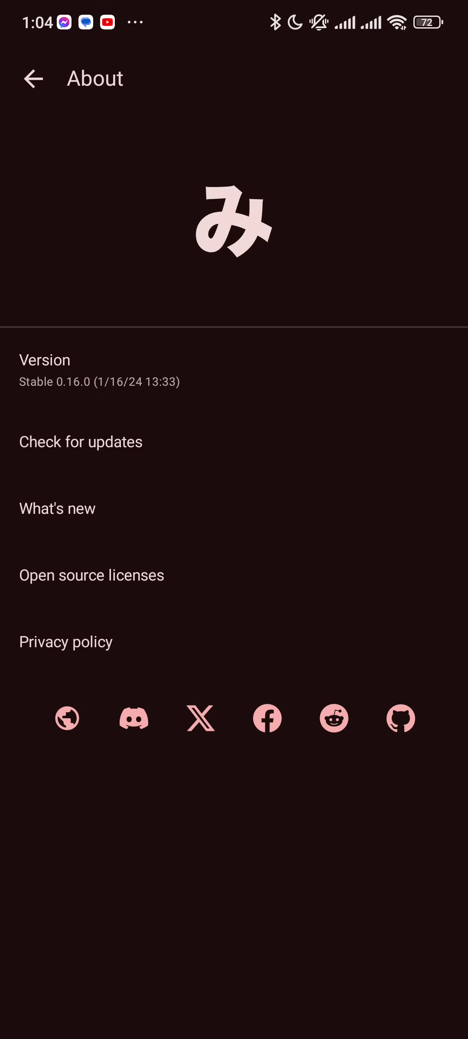
drag(466, 828, 398, 828)
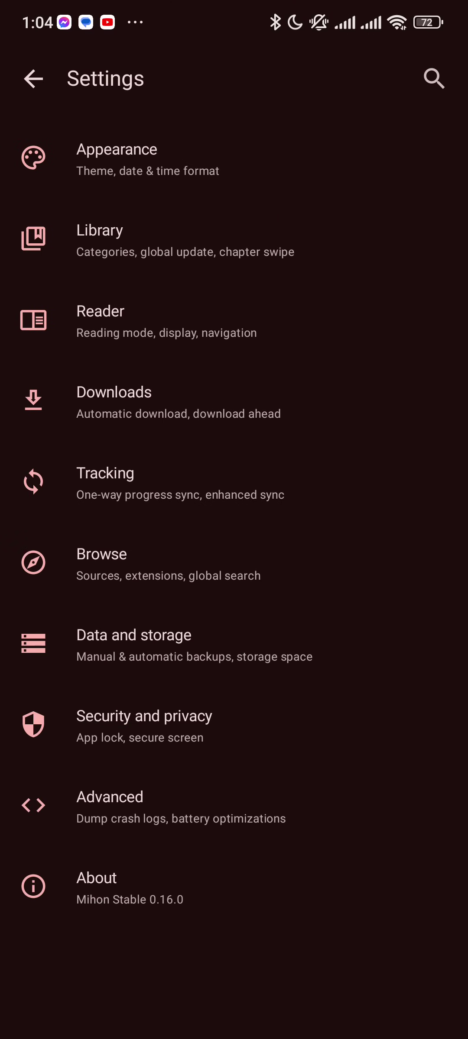
drag(467, 771, 398, 771)
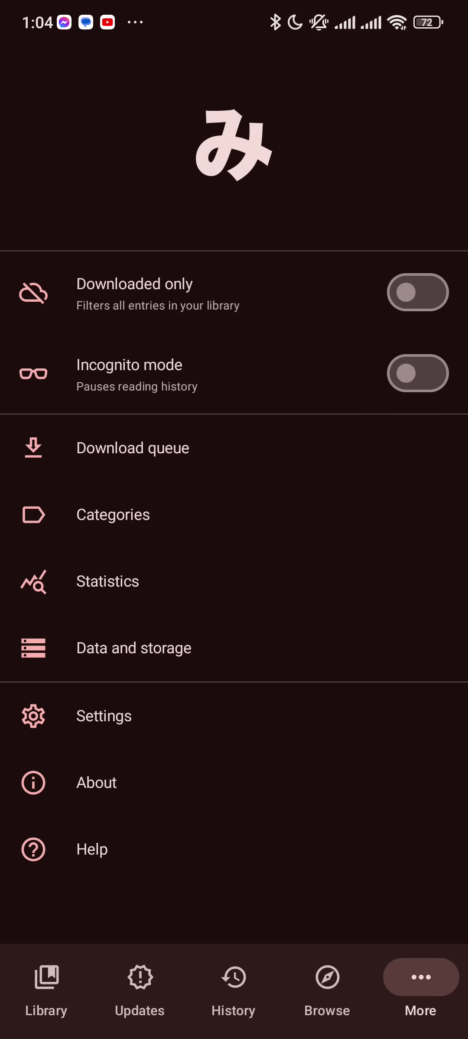
click(134, 648)
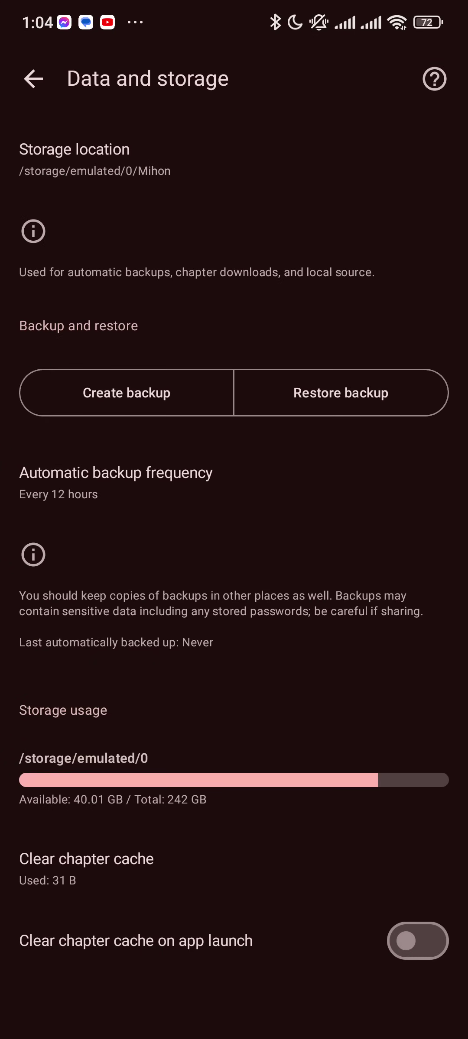
drag(467, 712, 398, 712)
click(389, 628)
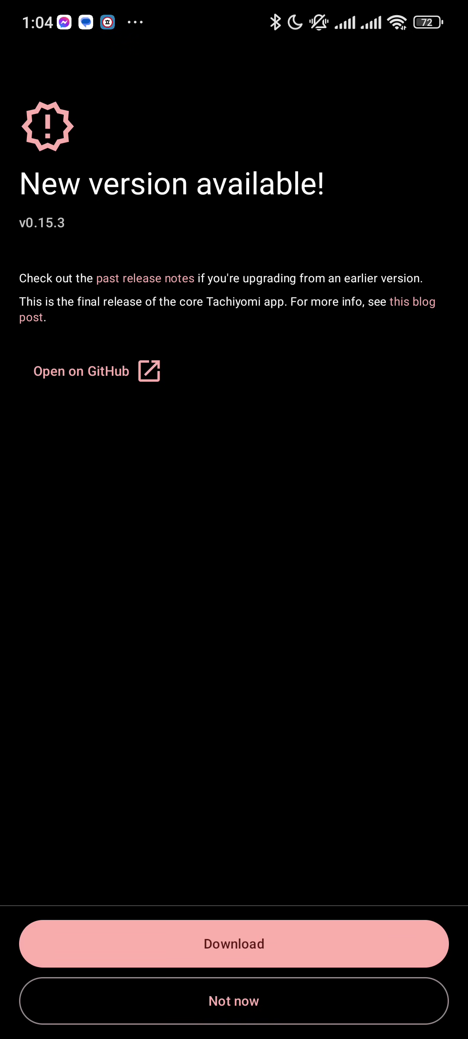
Dismiss Tachiyomi's v0.15.3 new-version notice with Not now.
click(233, 1001)
Create a full Tachiyomi backup from Data and storage with sensitive settings excluded.
click(47, 986)
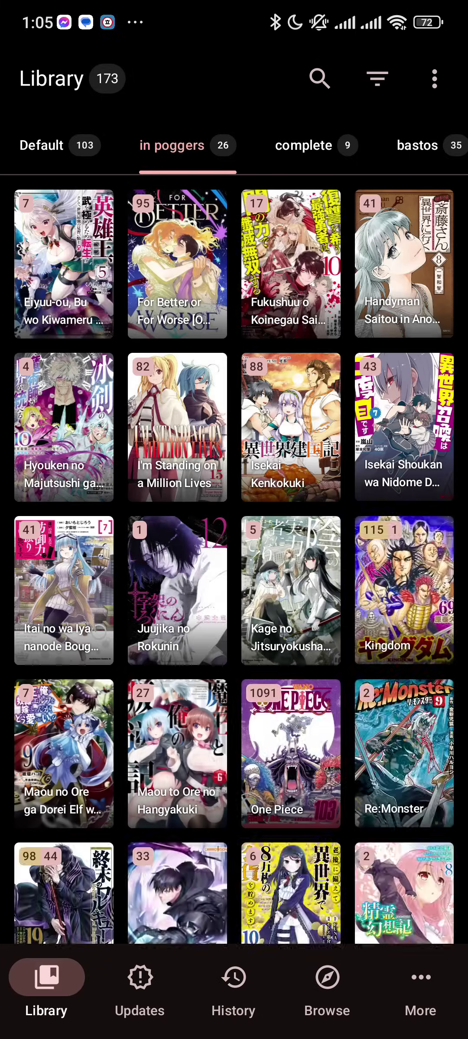
click(420, 986)
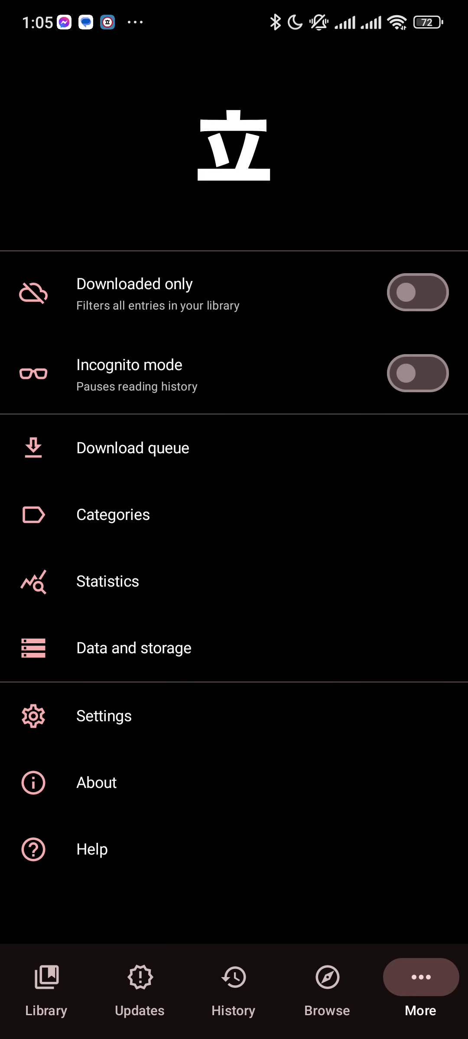
click(134, 648)
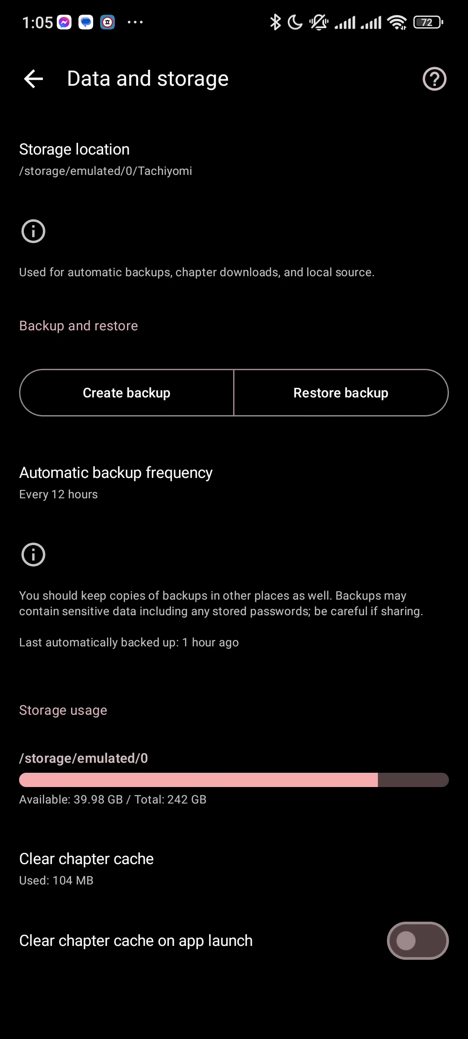
click(126, 392)
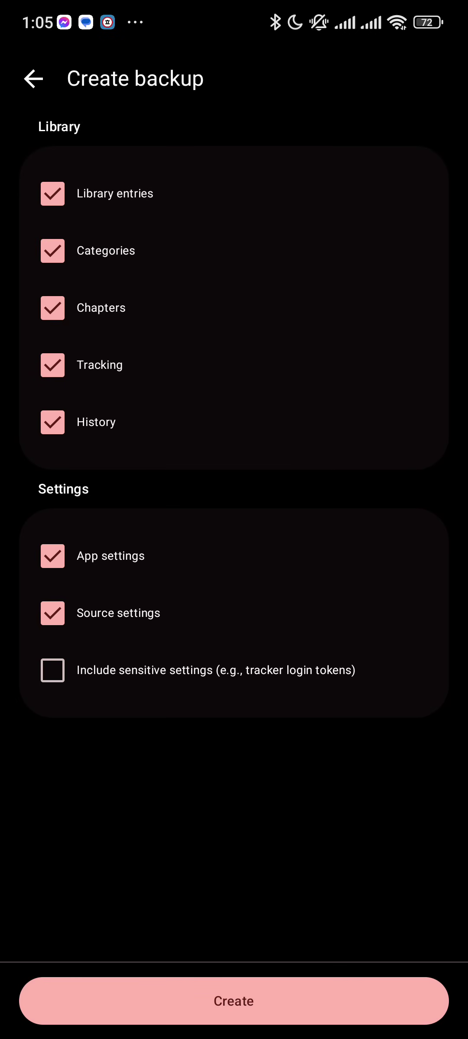
click(203, 669)
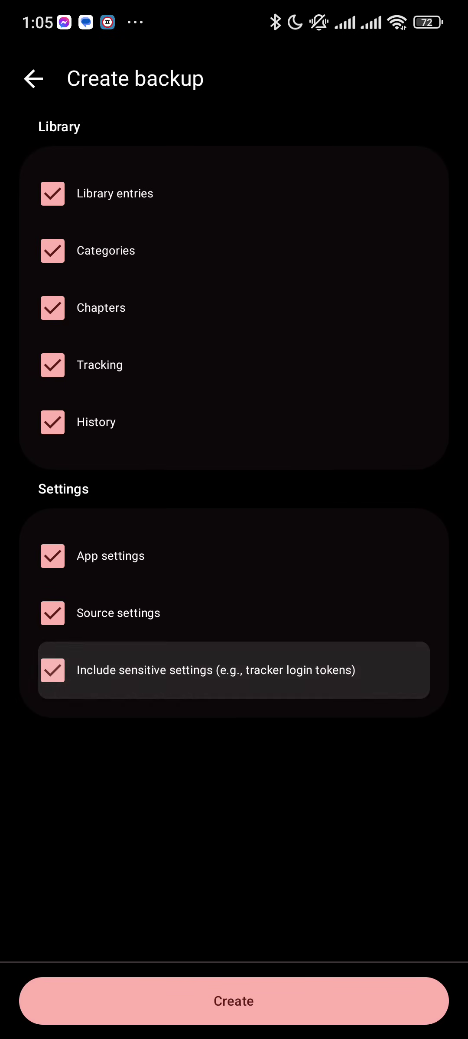
click(203, 669)
click(232, 1001)
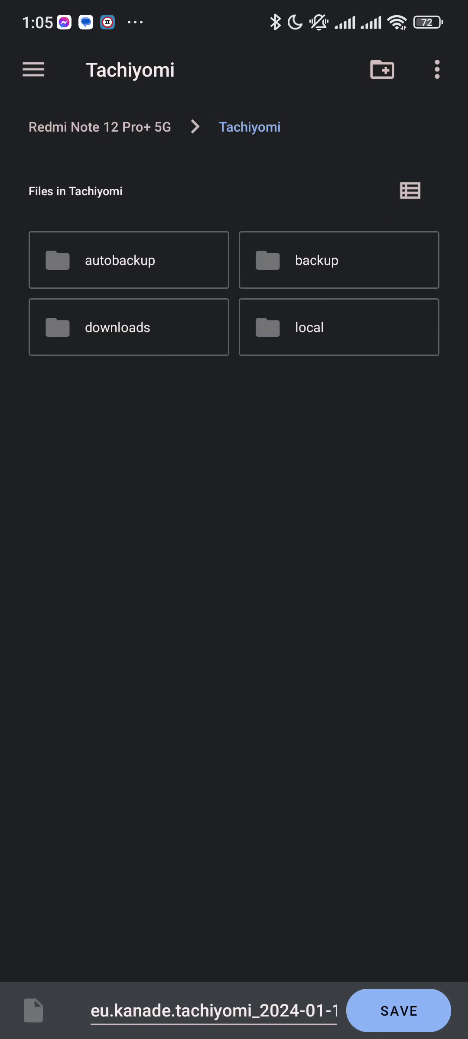
Save the backup to the Tachiyomi folder, then browse to that folder in Mihon's restore picker.
click(397, 1011)
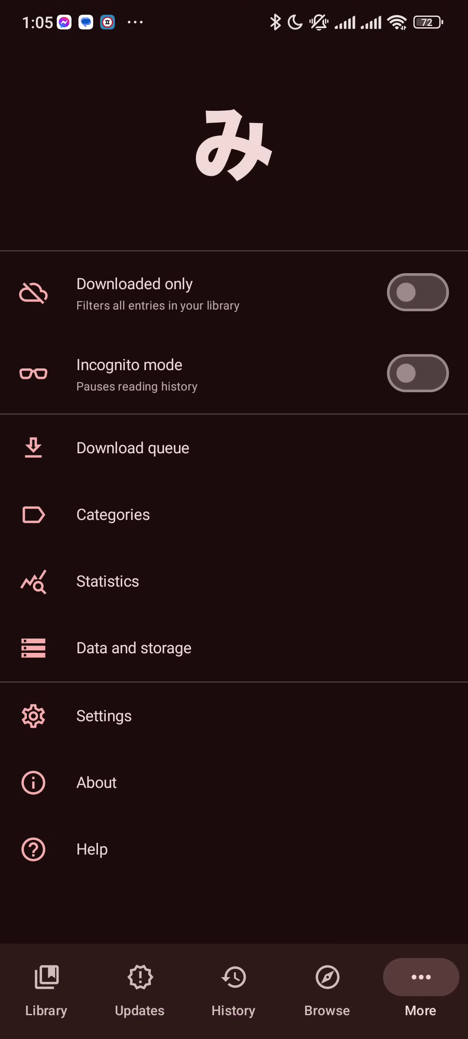
click(134, 648)
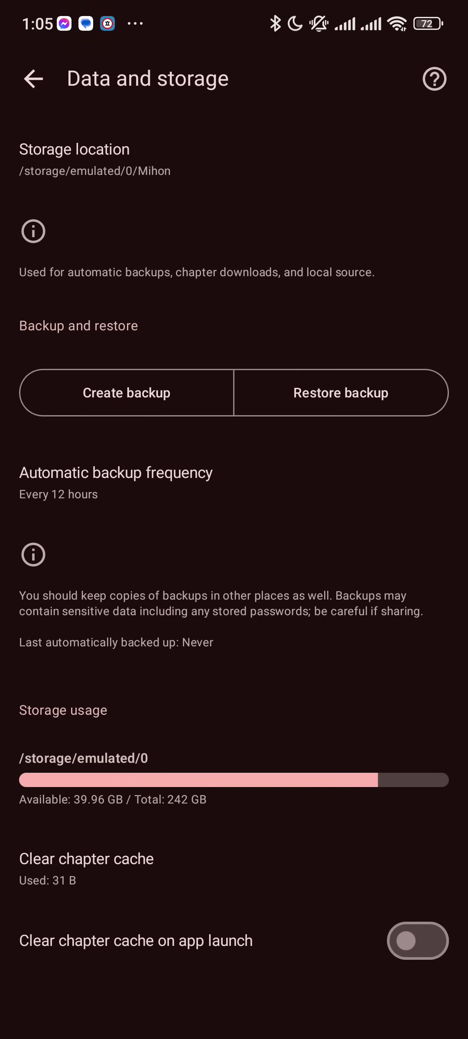
click(413, 400)
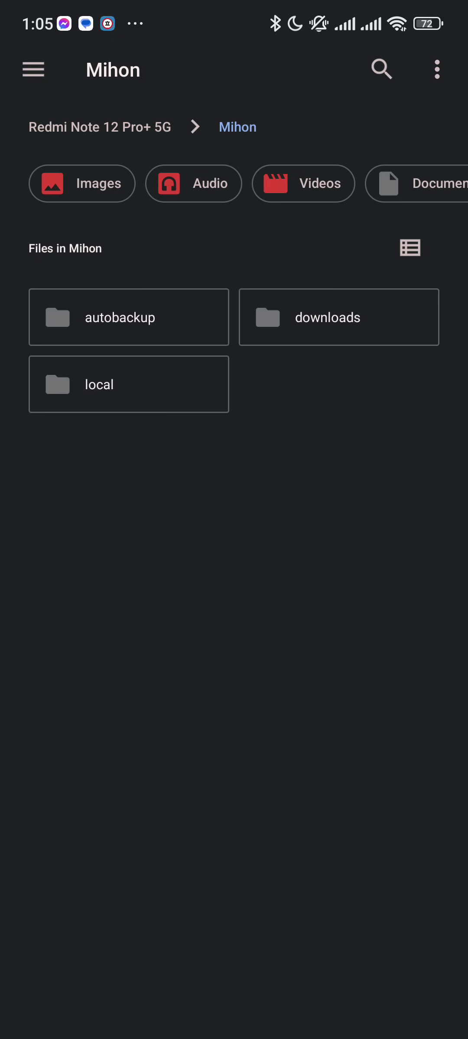
click(99, 127)
scroll(233, 520, down, 3)
click(326, 798)
Select the Tachiyomi backup file in Mihon's restore picker.
click(129, 366)
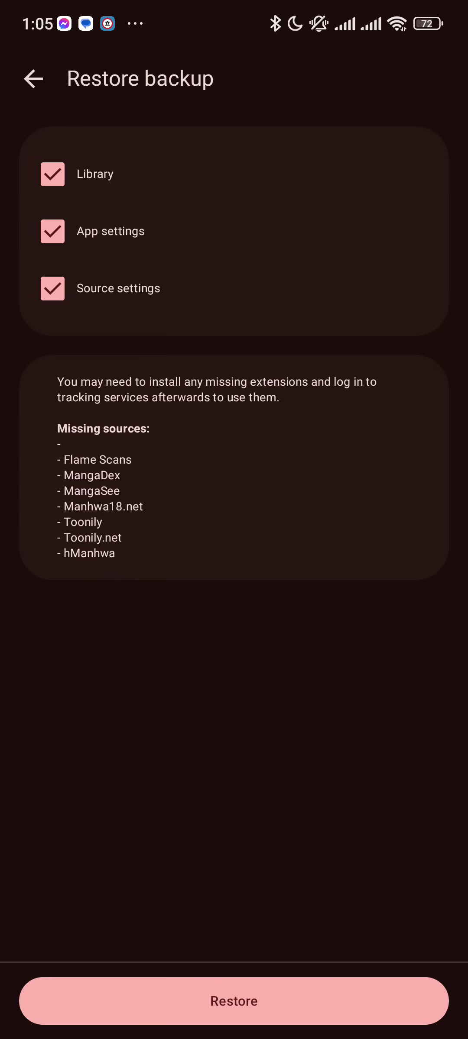
Return to Browse > Extensions and clear the Bato search to list all extensions.
drag(2, 582, 122, 582)
drag(2, 578, 122, 578)
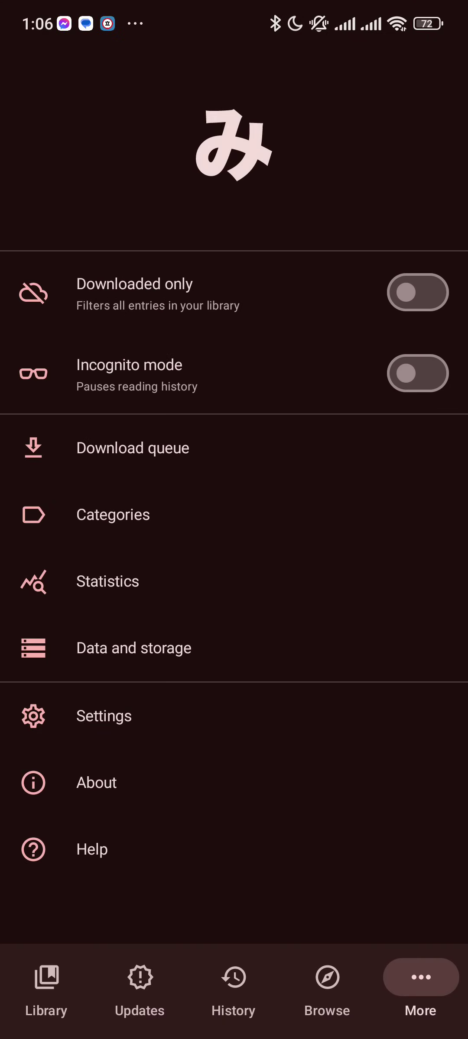
click(233, 986)
click(326, 986)
click(234, 146)
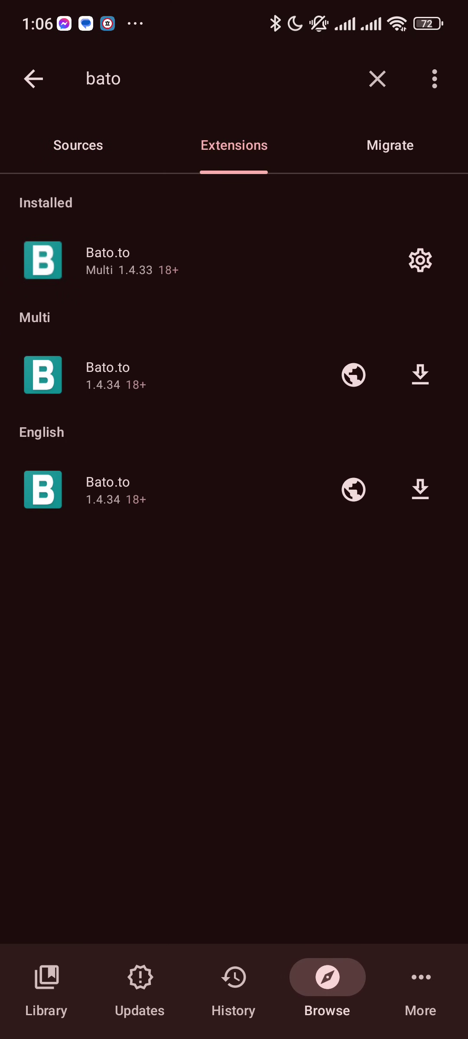
click(377, 79)
Trust the Flame Scans, hManhwa and MangaDex extensions.
click(162, 336)
click(361, 622)
click(163, 413)
click(361, 622)
click(163, 412)
drag(5, 470, 98, 471)
click(162, 489)
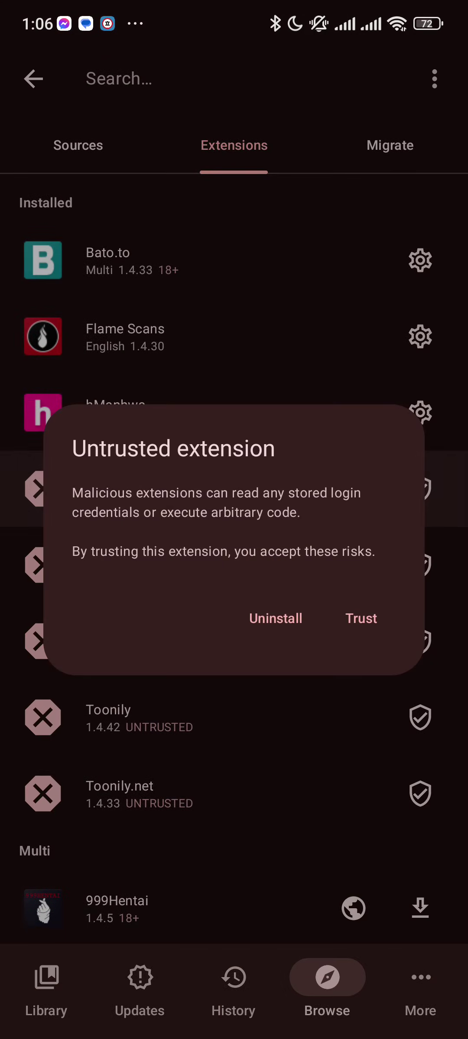
click(361, 618)
Trust MangaSee, Manhwa18.cc, Toonily and Toonily.net, then return to Data and storage.
click(292, 566)
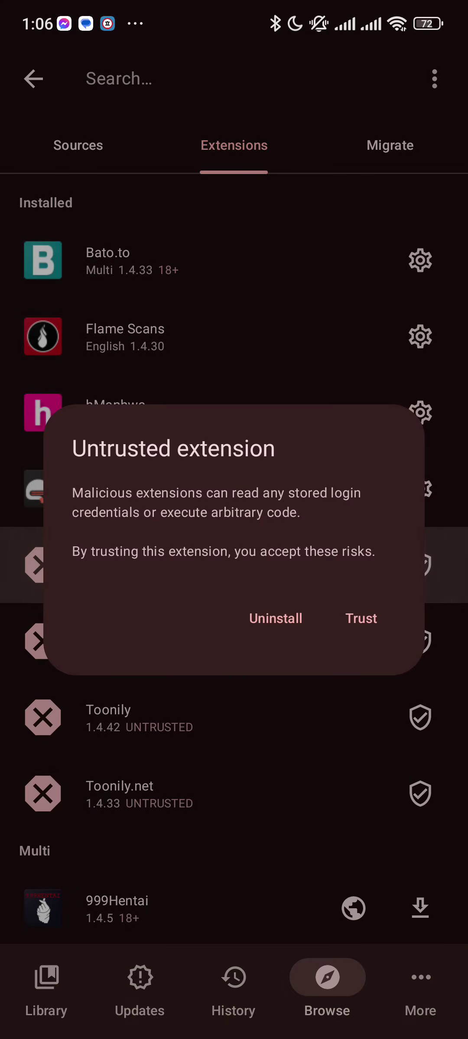
click(361, 618)
click(163, 633)
click(361, 617)
click(163, 719)
click(360, 617)
click(163, 792)
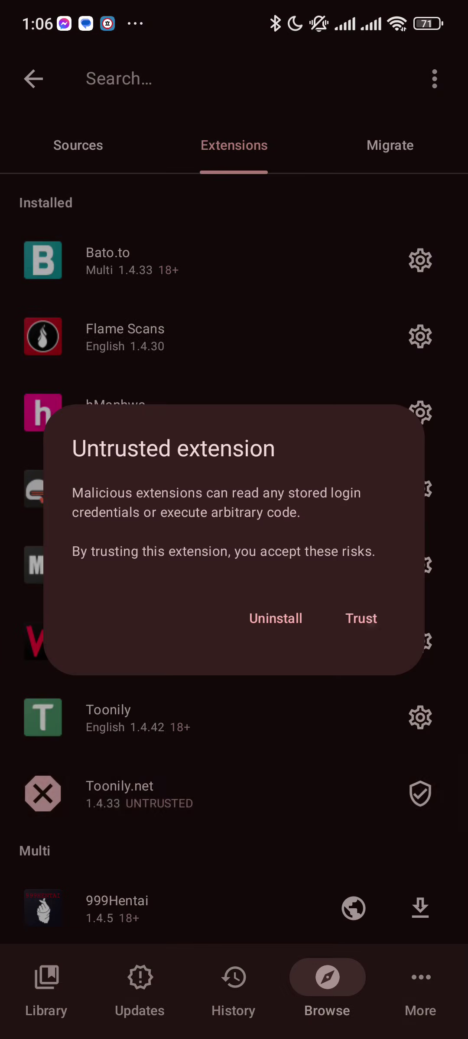
click(360, 616)
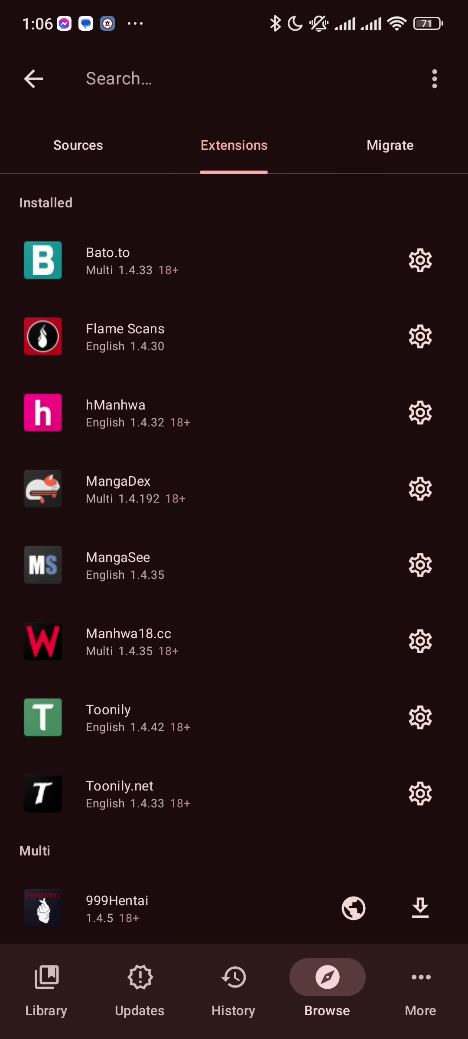
click(421, 990)
click(244, 647)
Pick the Tachiyomi backup file for restore, then back out to the More screen.
click(340, 392)
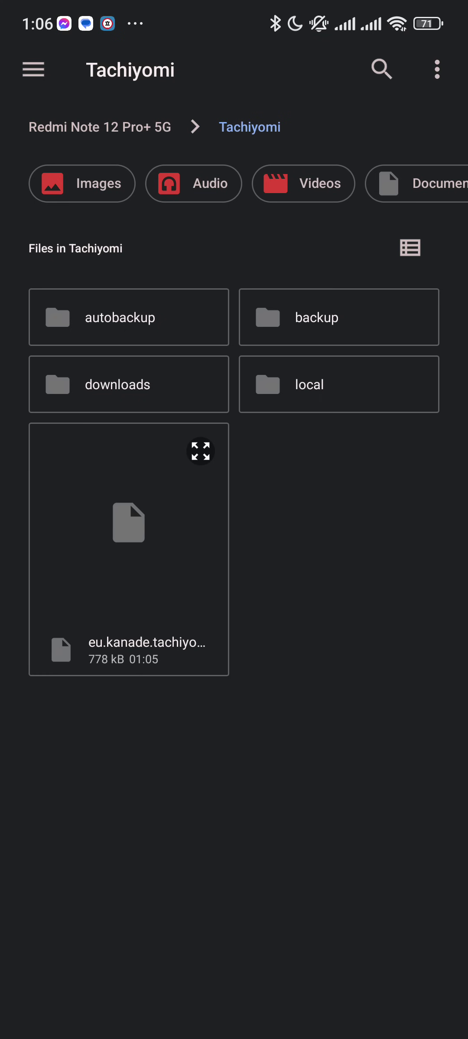
click(127, 481)
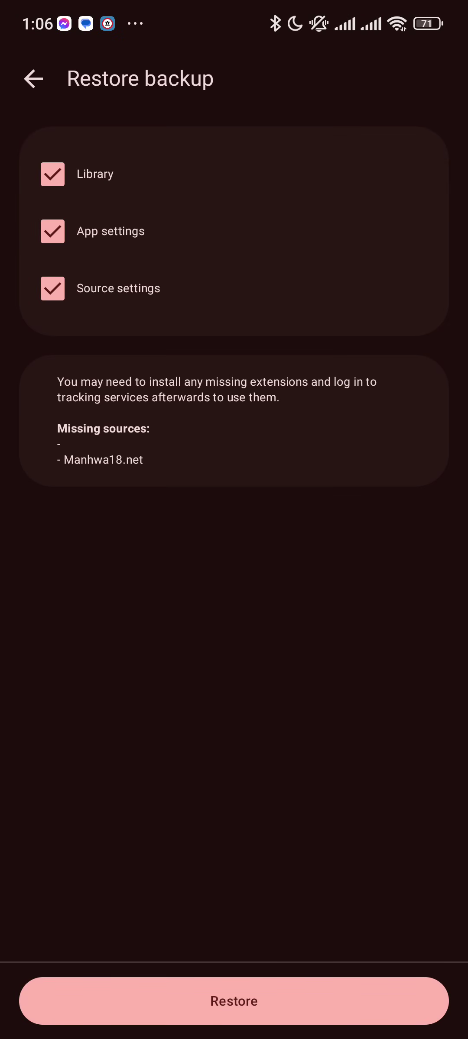
click(34, 79)
click(34, 79)
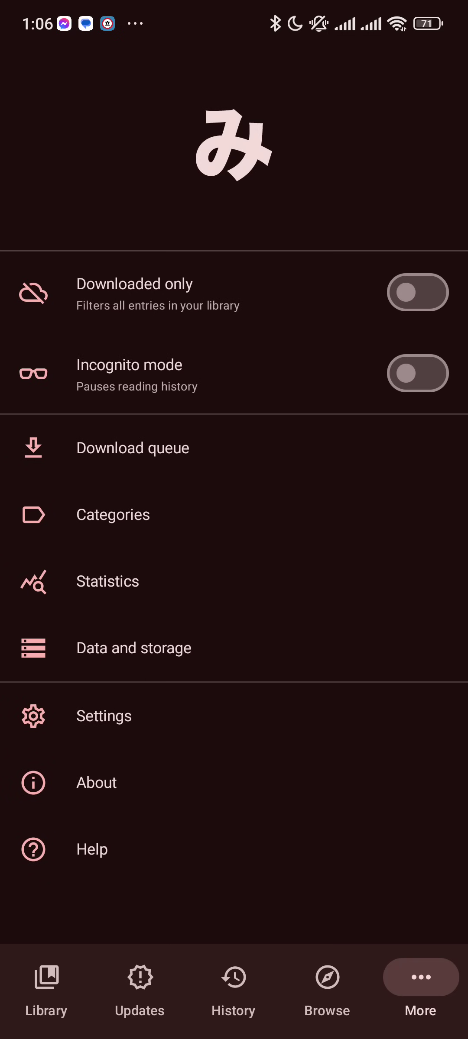
Install the Manhwa18.net extension from the extensions list.
click(327, 986)
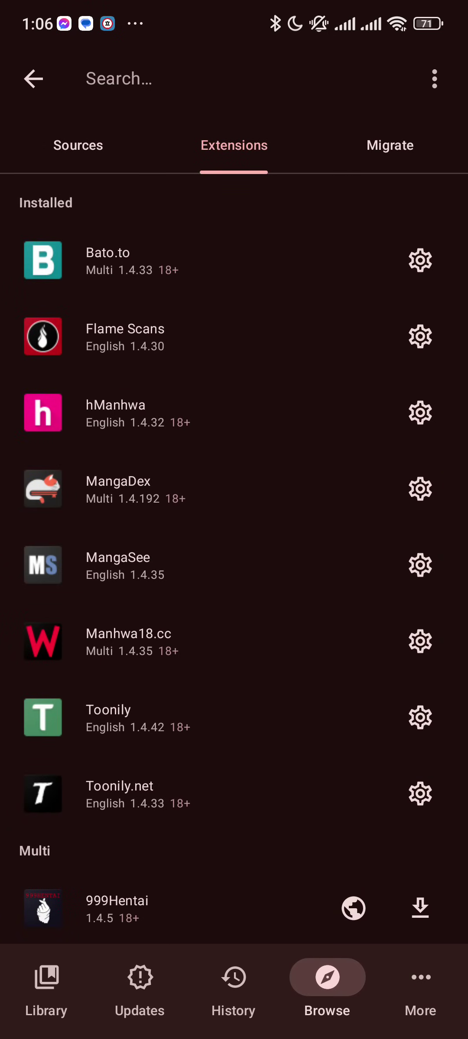
click(118, 79)
text(nan)
click(377, 80)
text(manhwa18)
click(203, 677)
click(420, 677)
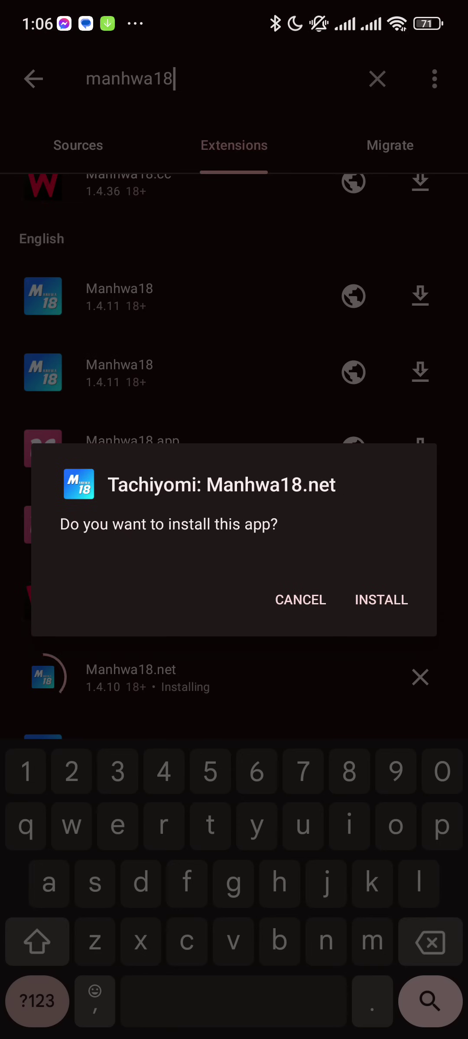
click(381, 599)
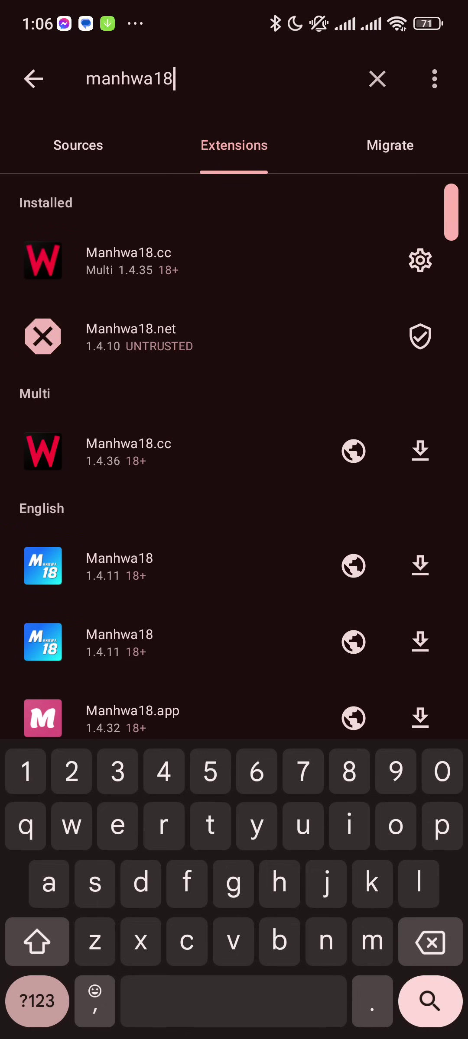
Trust Manhwa18.net and go back to Data and storage settings.
click(130, 336)
click(424, 612)
click(420, 986)
click(312, 648)
Pick the backup file, then leave the restore screen and check history and extensions.
click(340, 392)
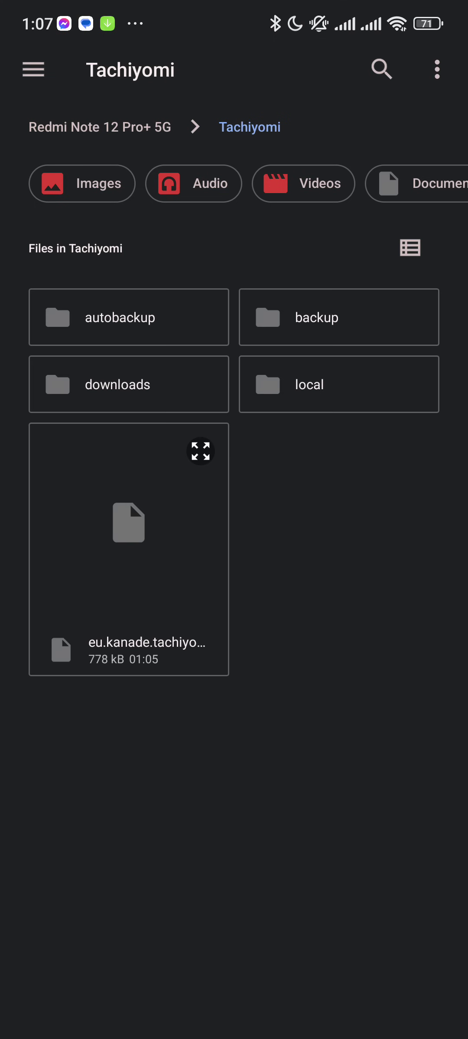
click(162, 487)
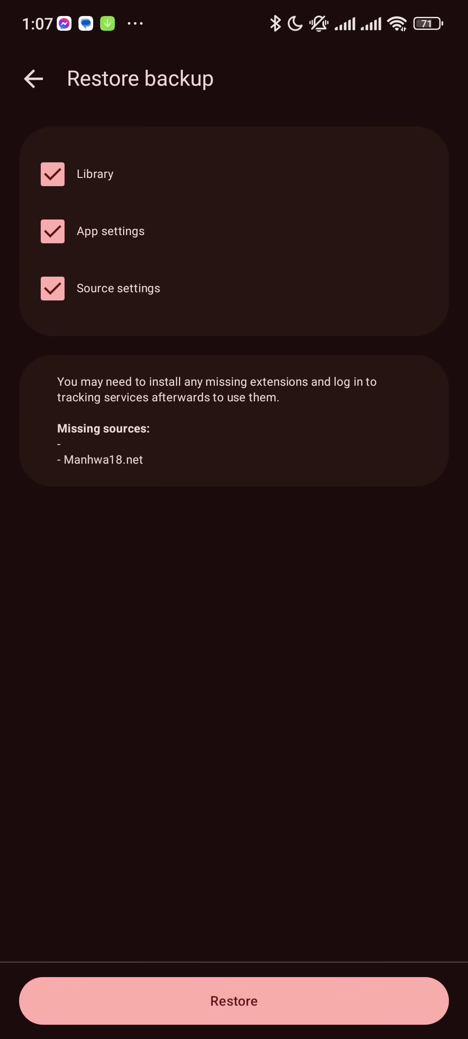
drag(467, 723, 430, 722)
drag(467, 715, 429, 714)
click(230, 986)
click(323, 986)
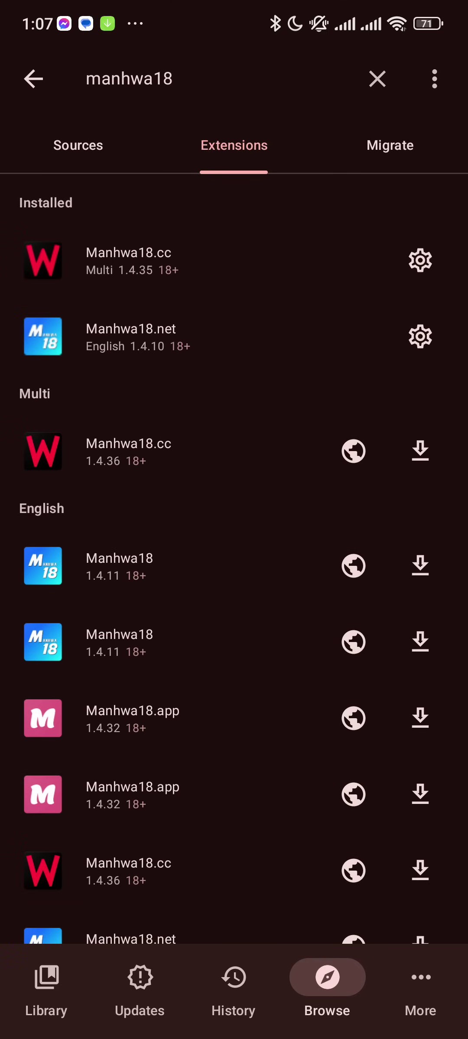
drag(235, 730, 235, 536)
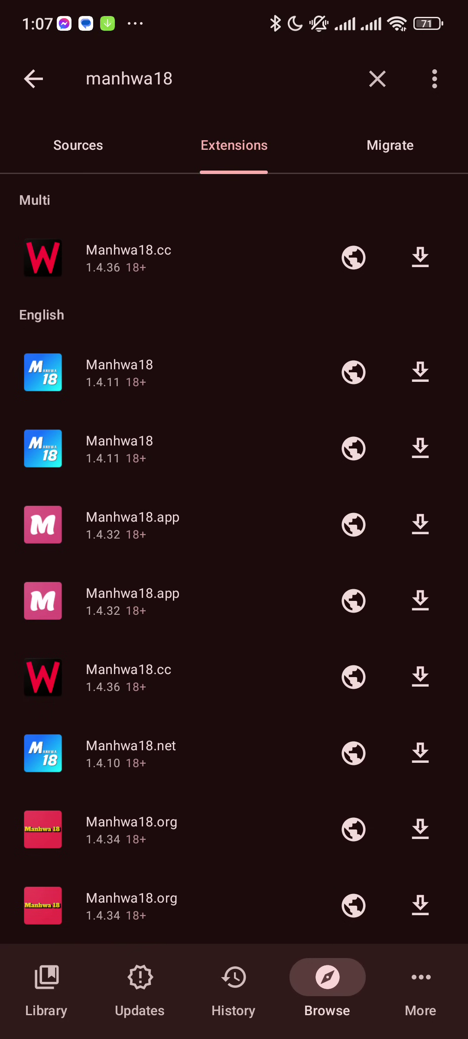
Restore the Tachiyomi backup with library, app settings and source settings.
click(420, 986)
click(108, 659)
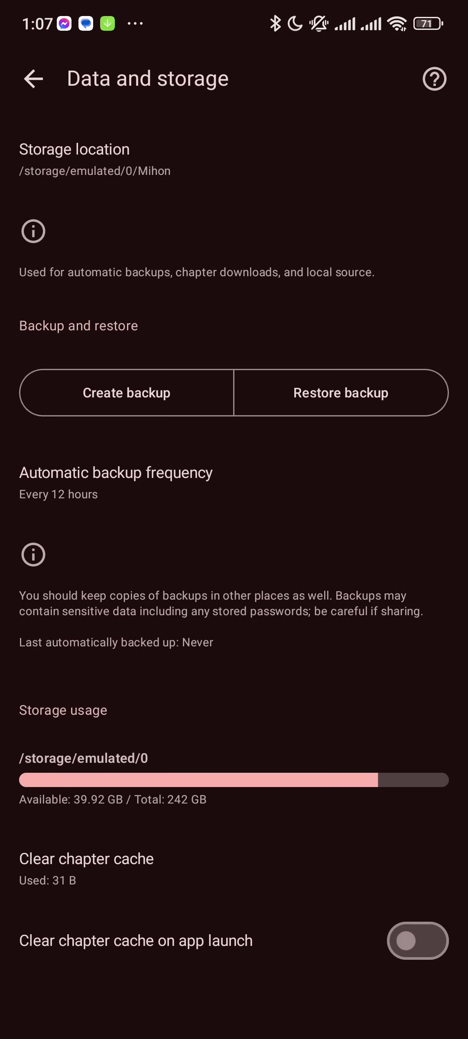
click(399, 402)
click(128, 549)
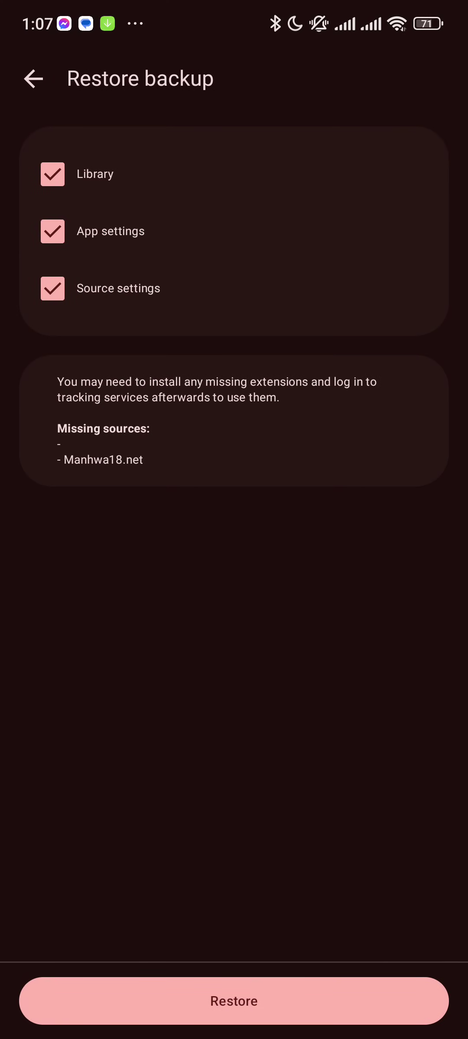
click(234, 1000)
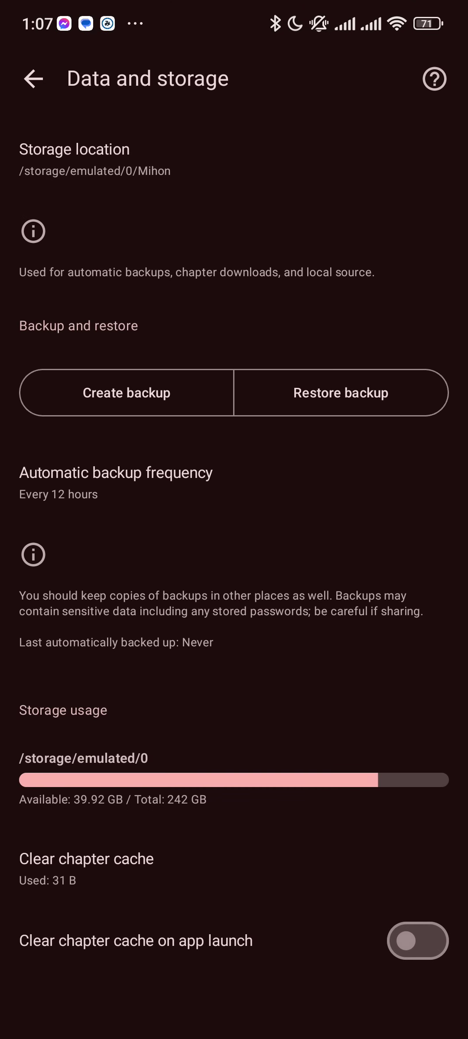
drag(234, 17, 234, 568)
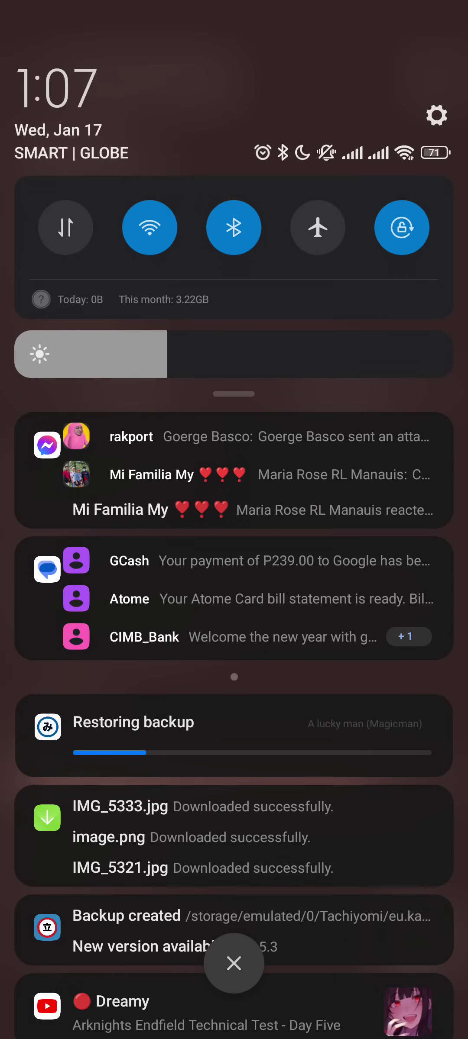
scroll(234, 569, down, 3)
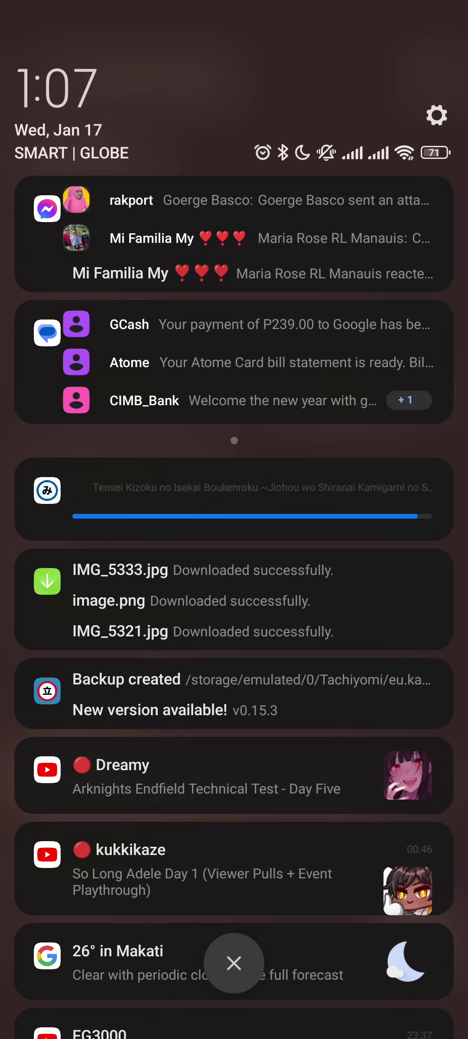
drag(234, 812, 234, 243)
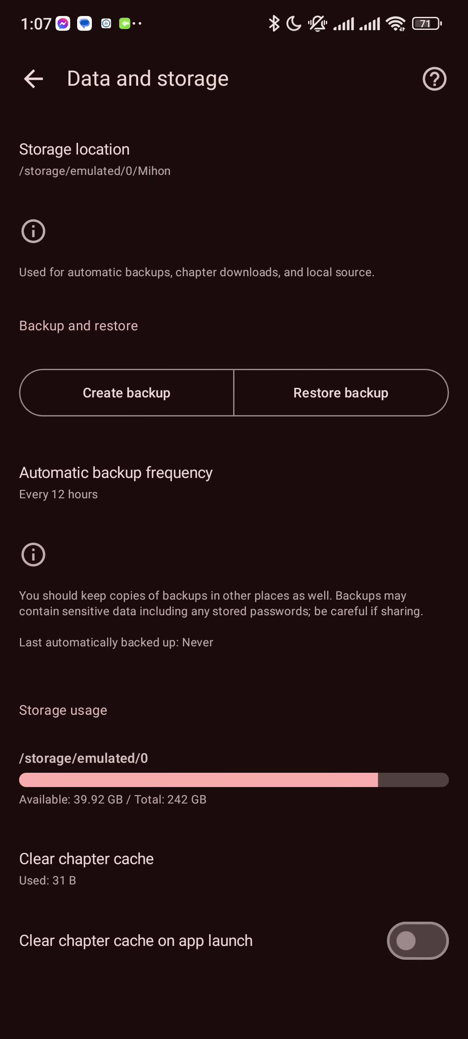
Return to the restored 173-title library and view its in poggers category.
click(33, 79)
click(46, 982)
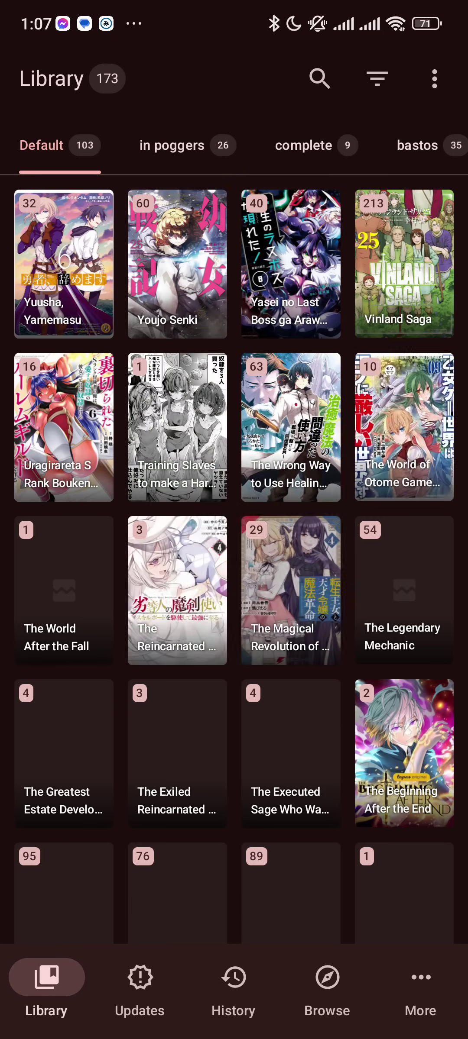
drag(234, 1031, 235, 650)
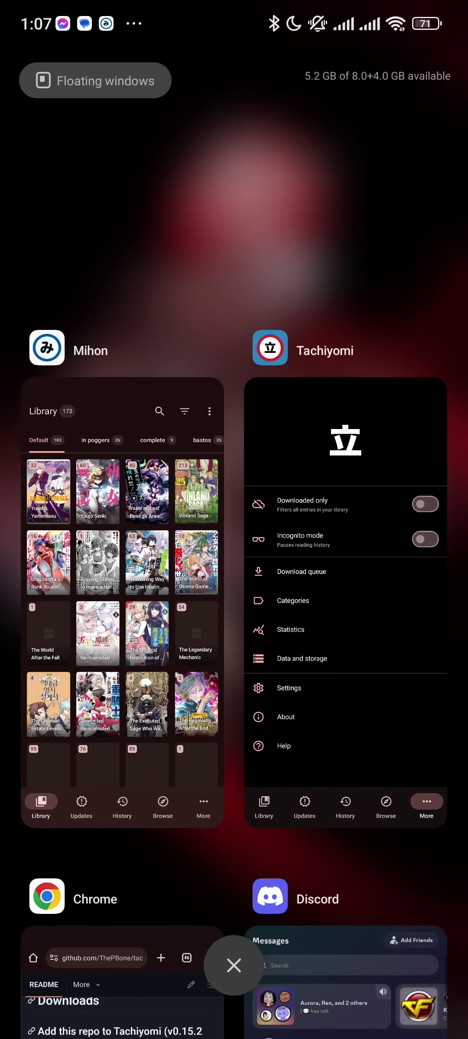
click(122, 601)
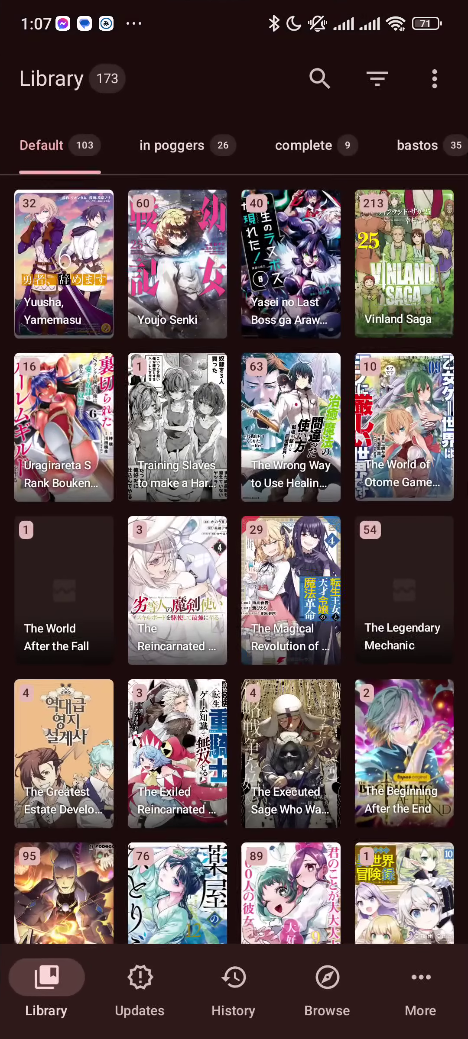
click(171, 146)
Open The Apothecary Diaries from the reading history in the reader.
click(233, 987)
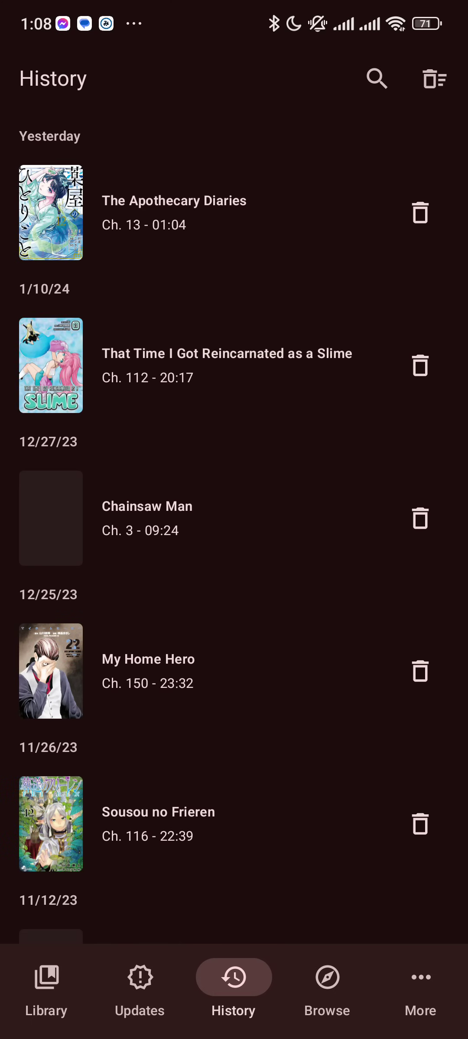
click(174, 213)
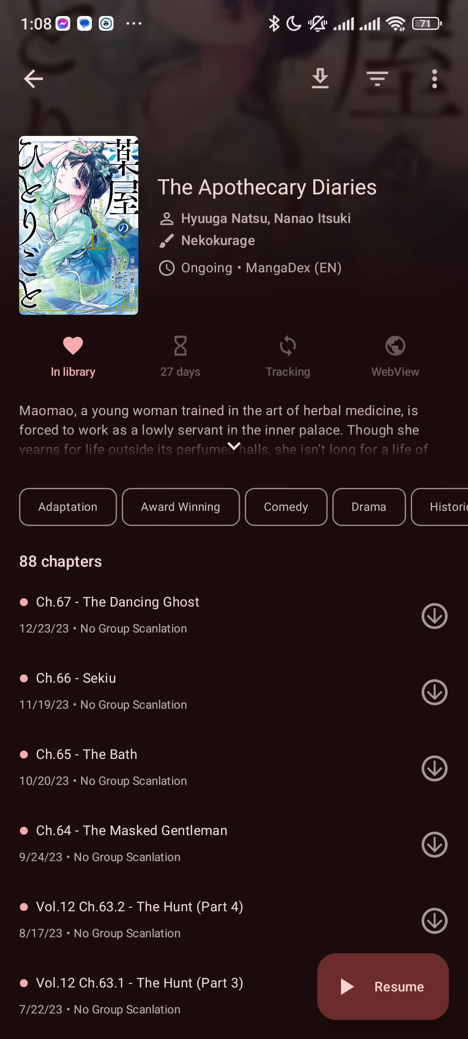
click(33, 79)
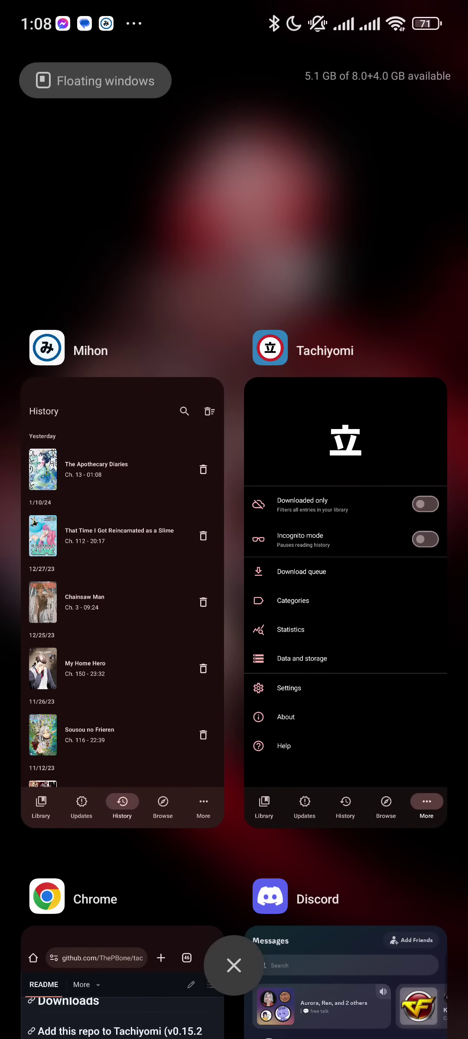
Bring Mihon back from recent apps and go to Settings via More.
click(123, 600)
click(45, 991)
click(419, 987)
click(362, 702)
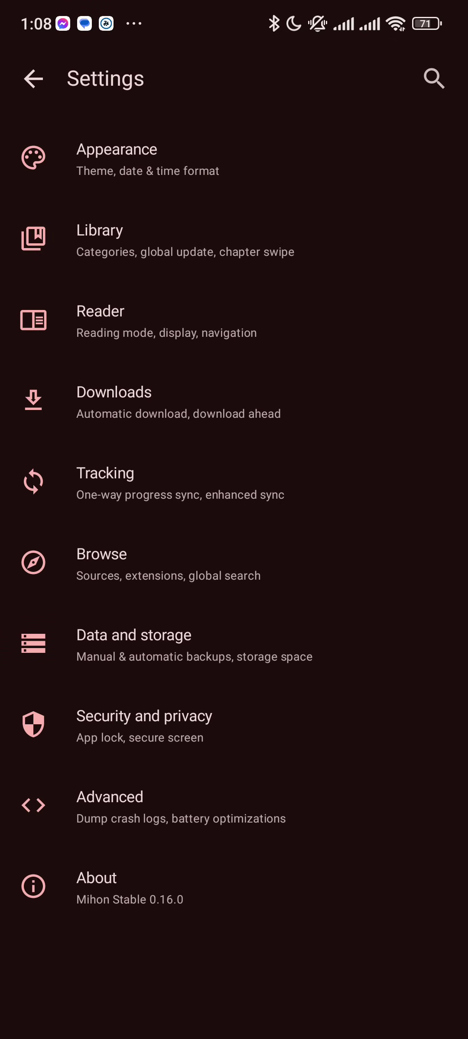
Revisit Settings once more, then return to the in poggers library with 26 titles.
click(34, 77)
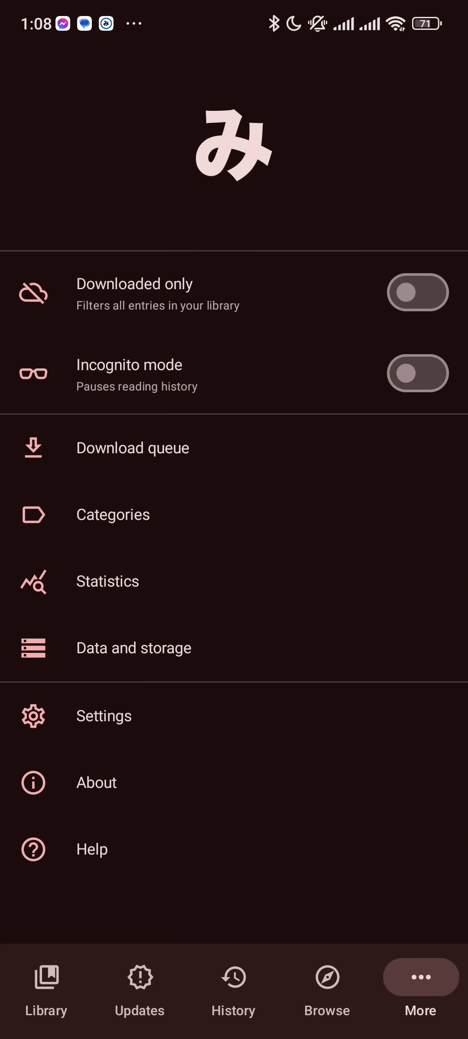
click(357, 716)
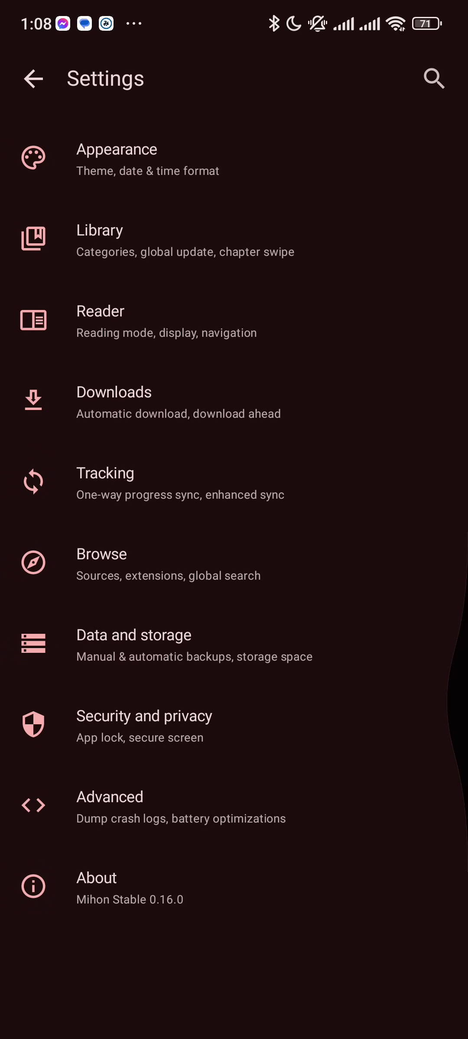
click(33, 79)
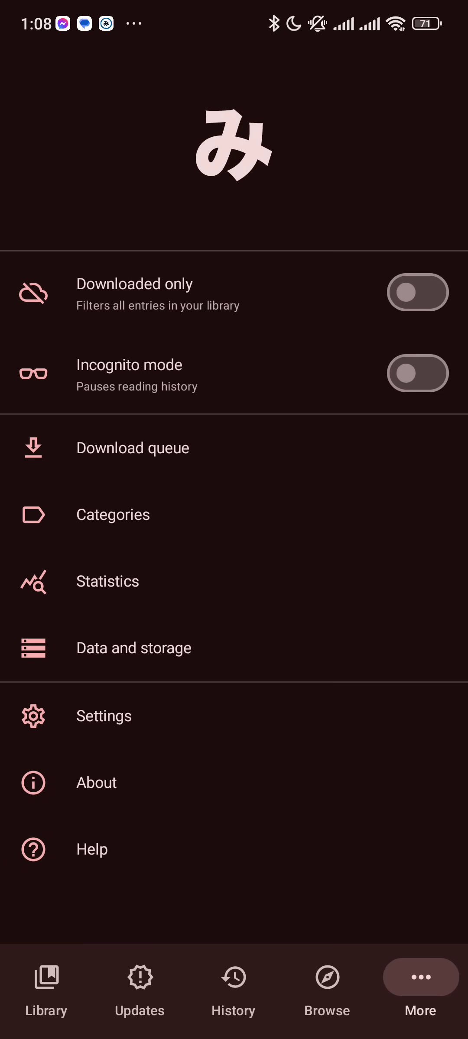
click(47, 991)
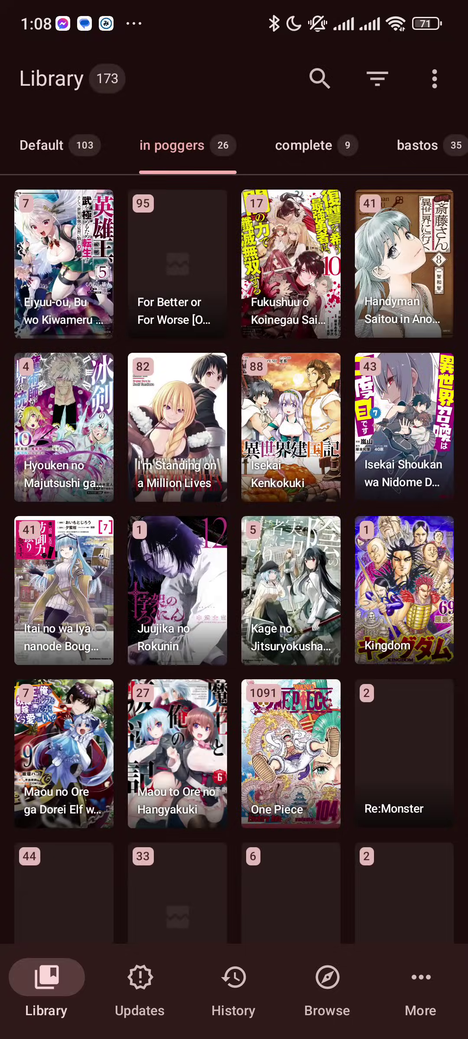